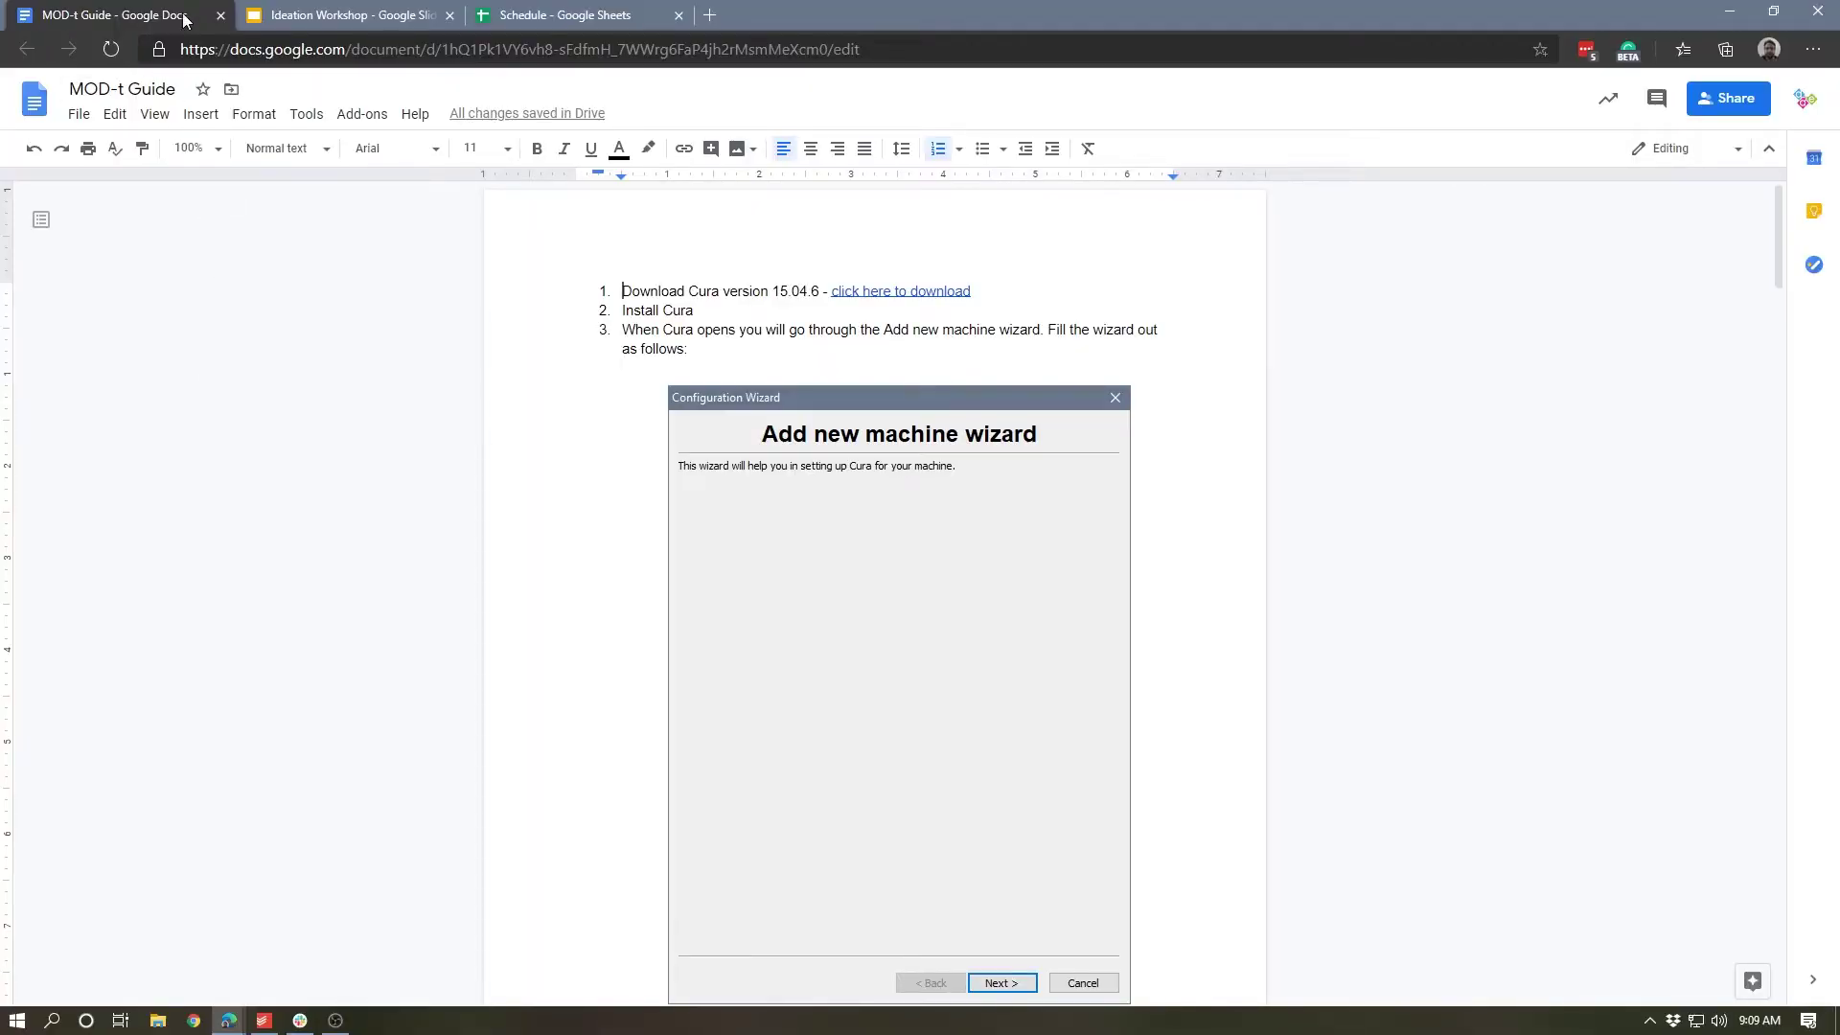
- Open the MOD-t Guide's Publish to the web dialog on the Link tab with Published content & settings expanded
click(85, 124)
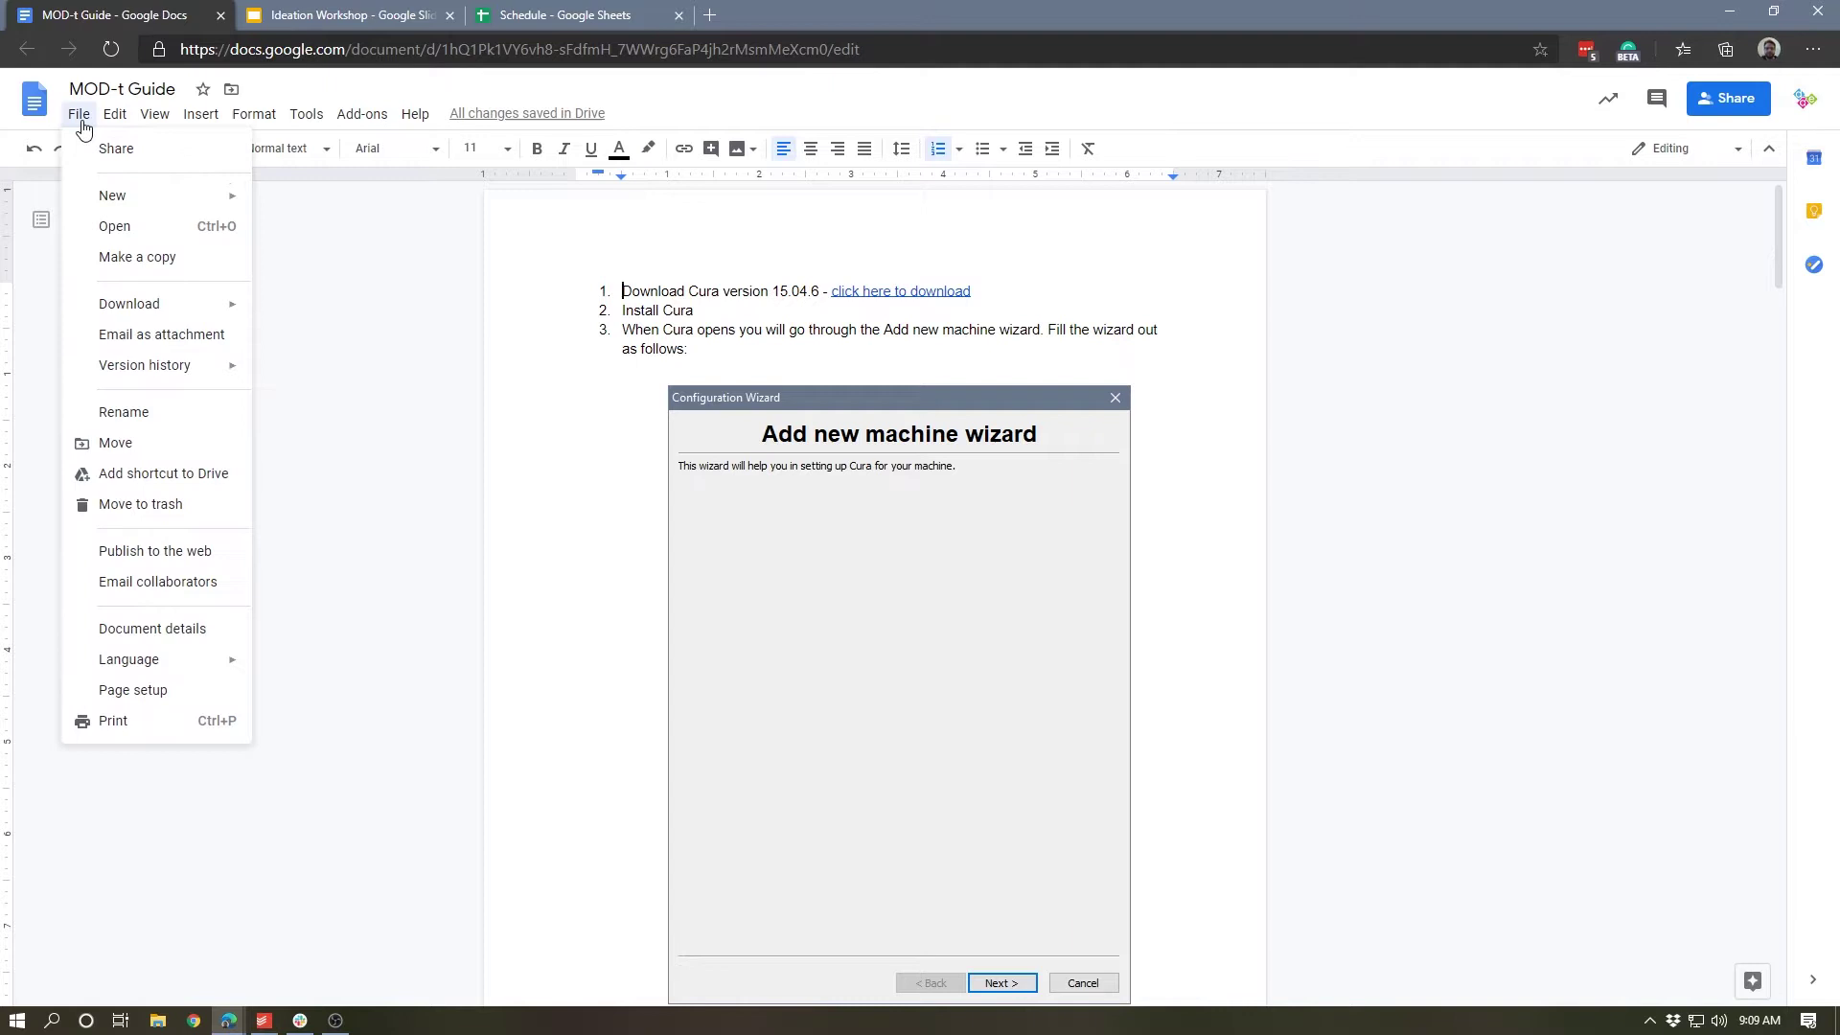
click(572, 642)
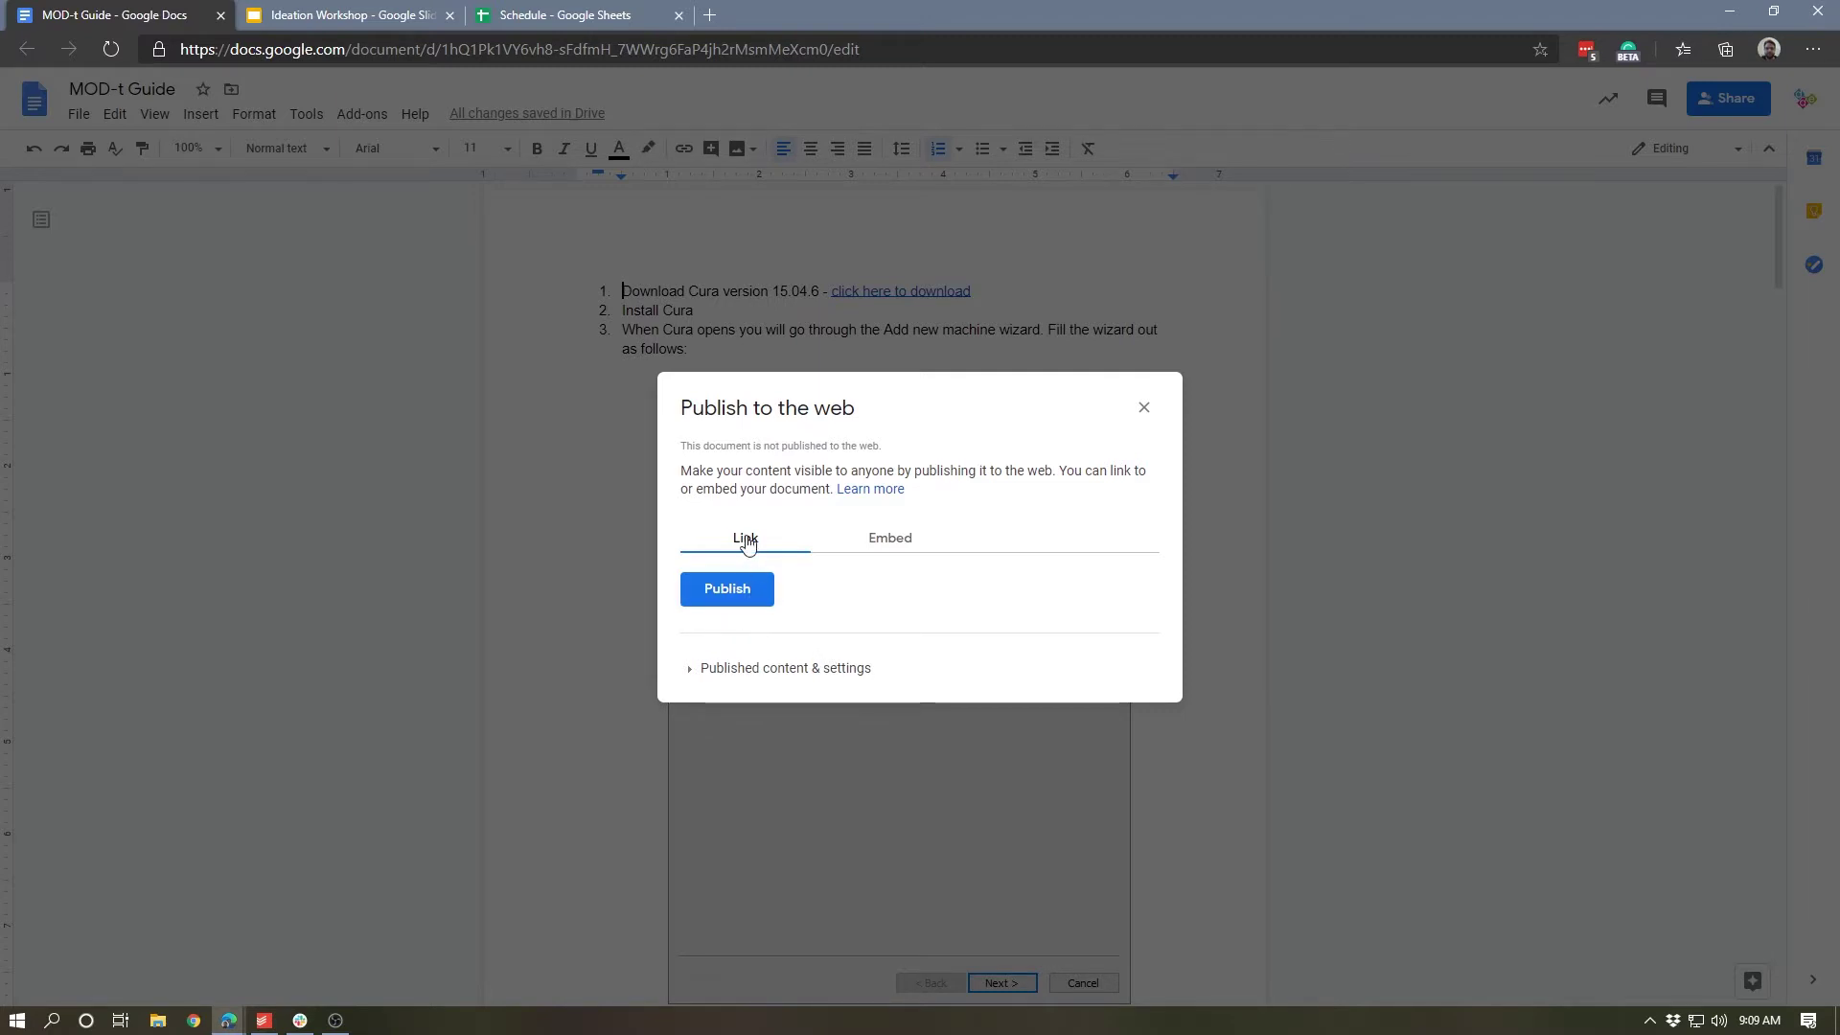
click(880, 540)
click(703, 671)
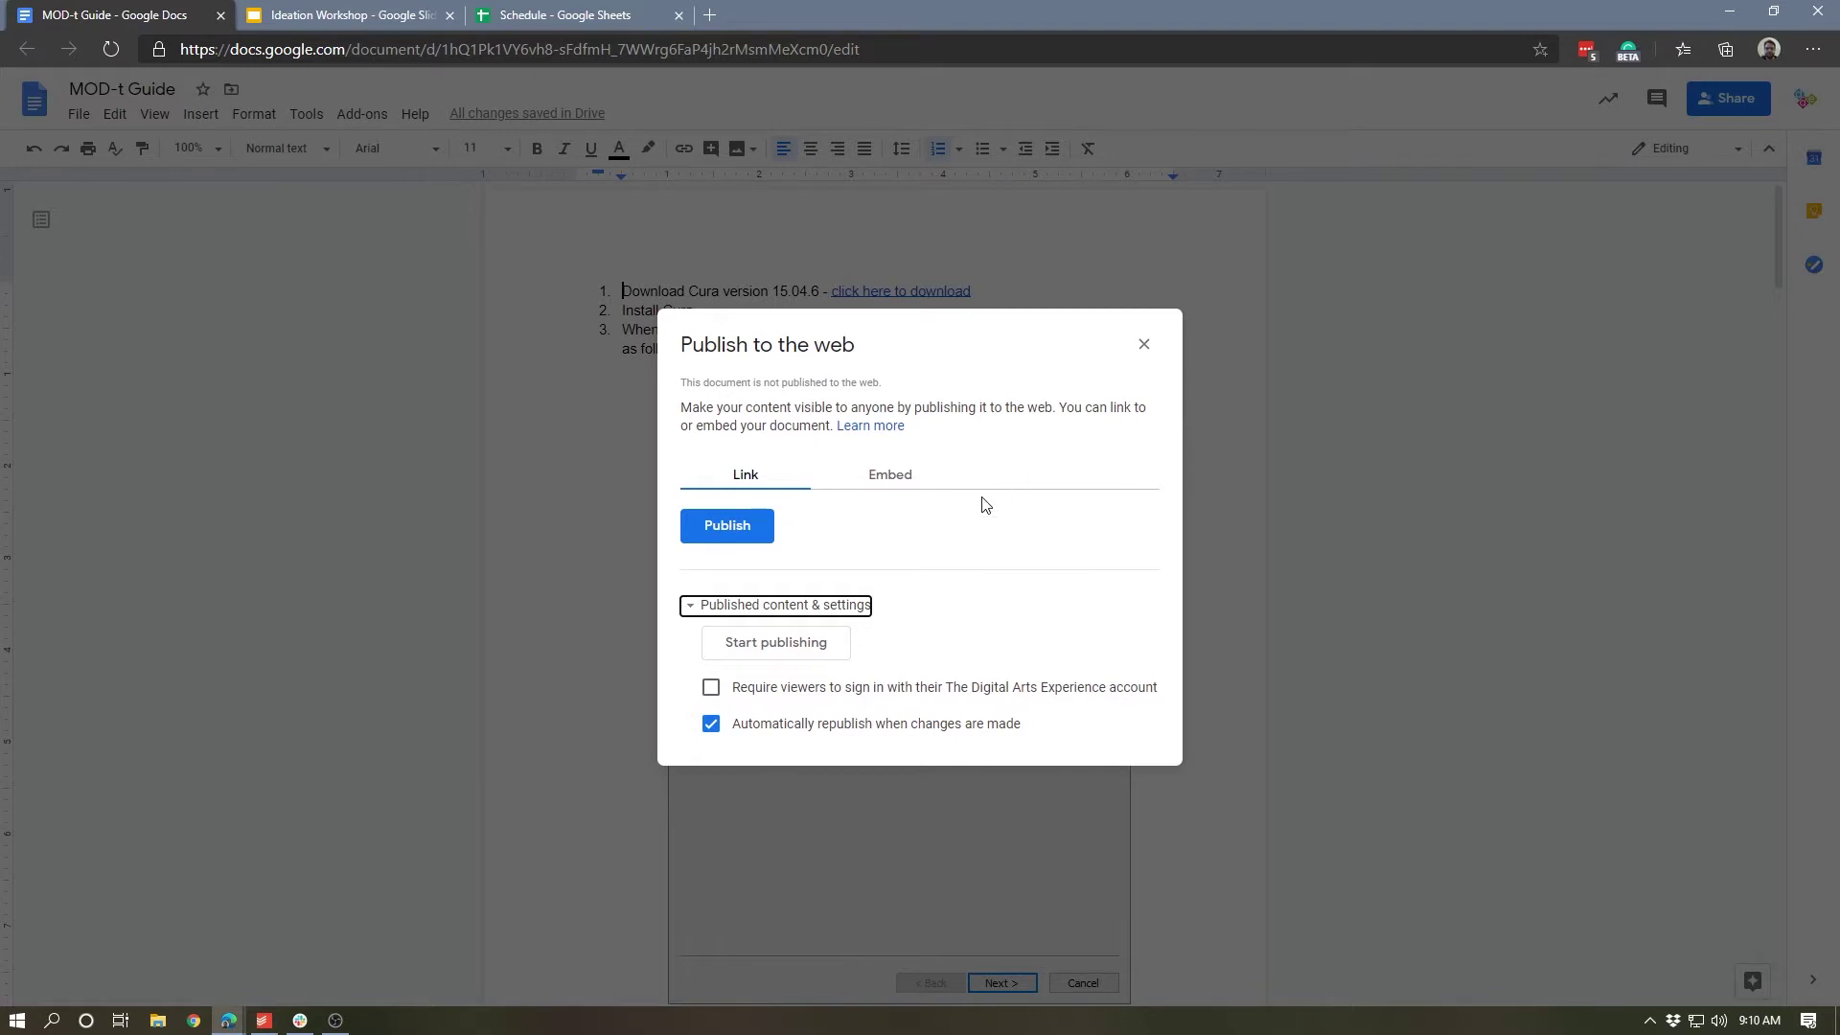
- Publish the guide and confirm, review its Embed and Link tabs, and open a new browser tab
click(725, 540)
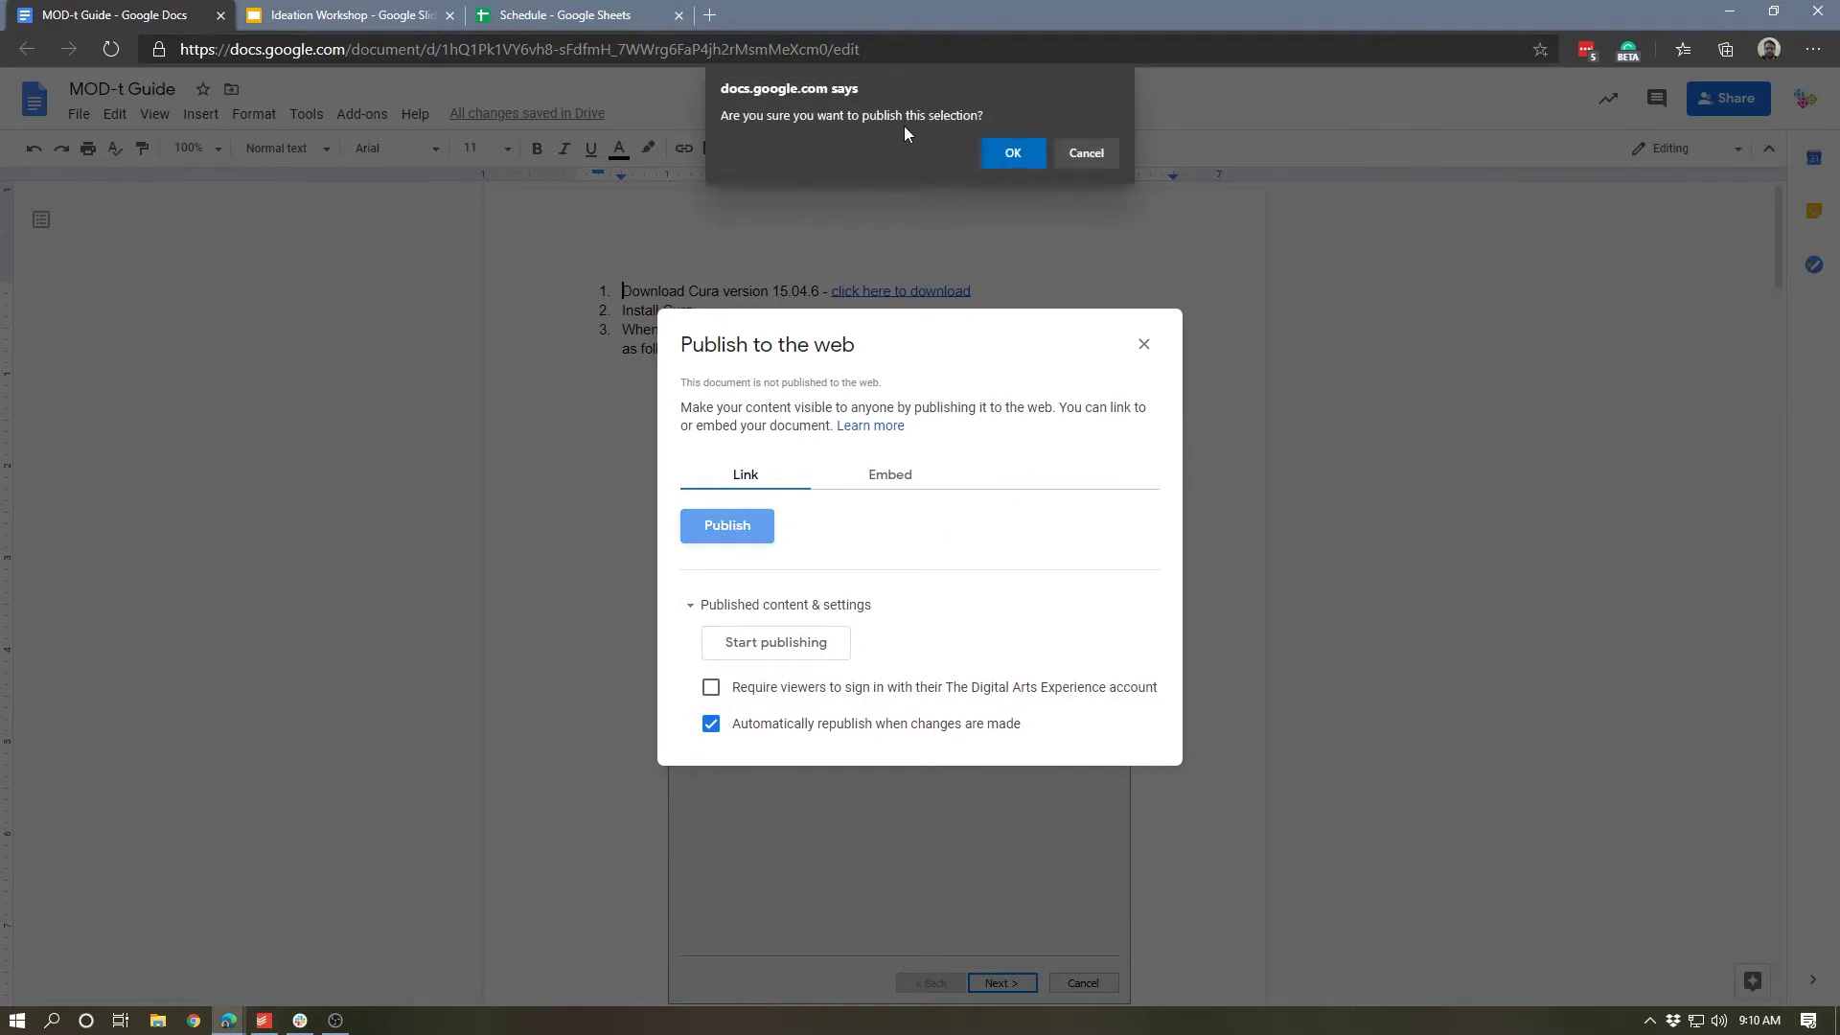
click(1001, 155)
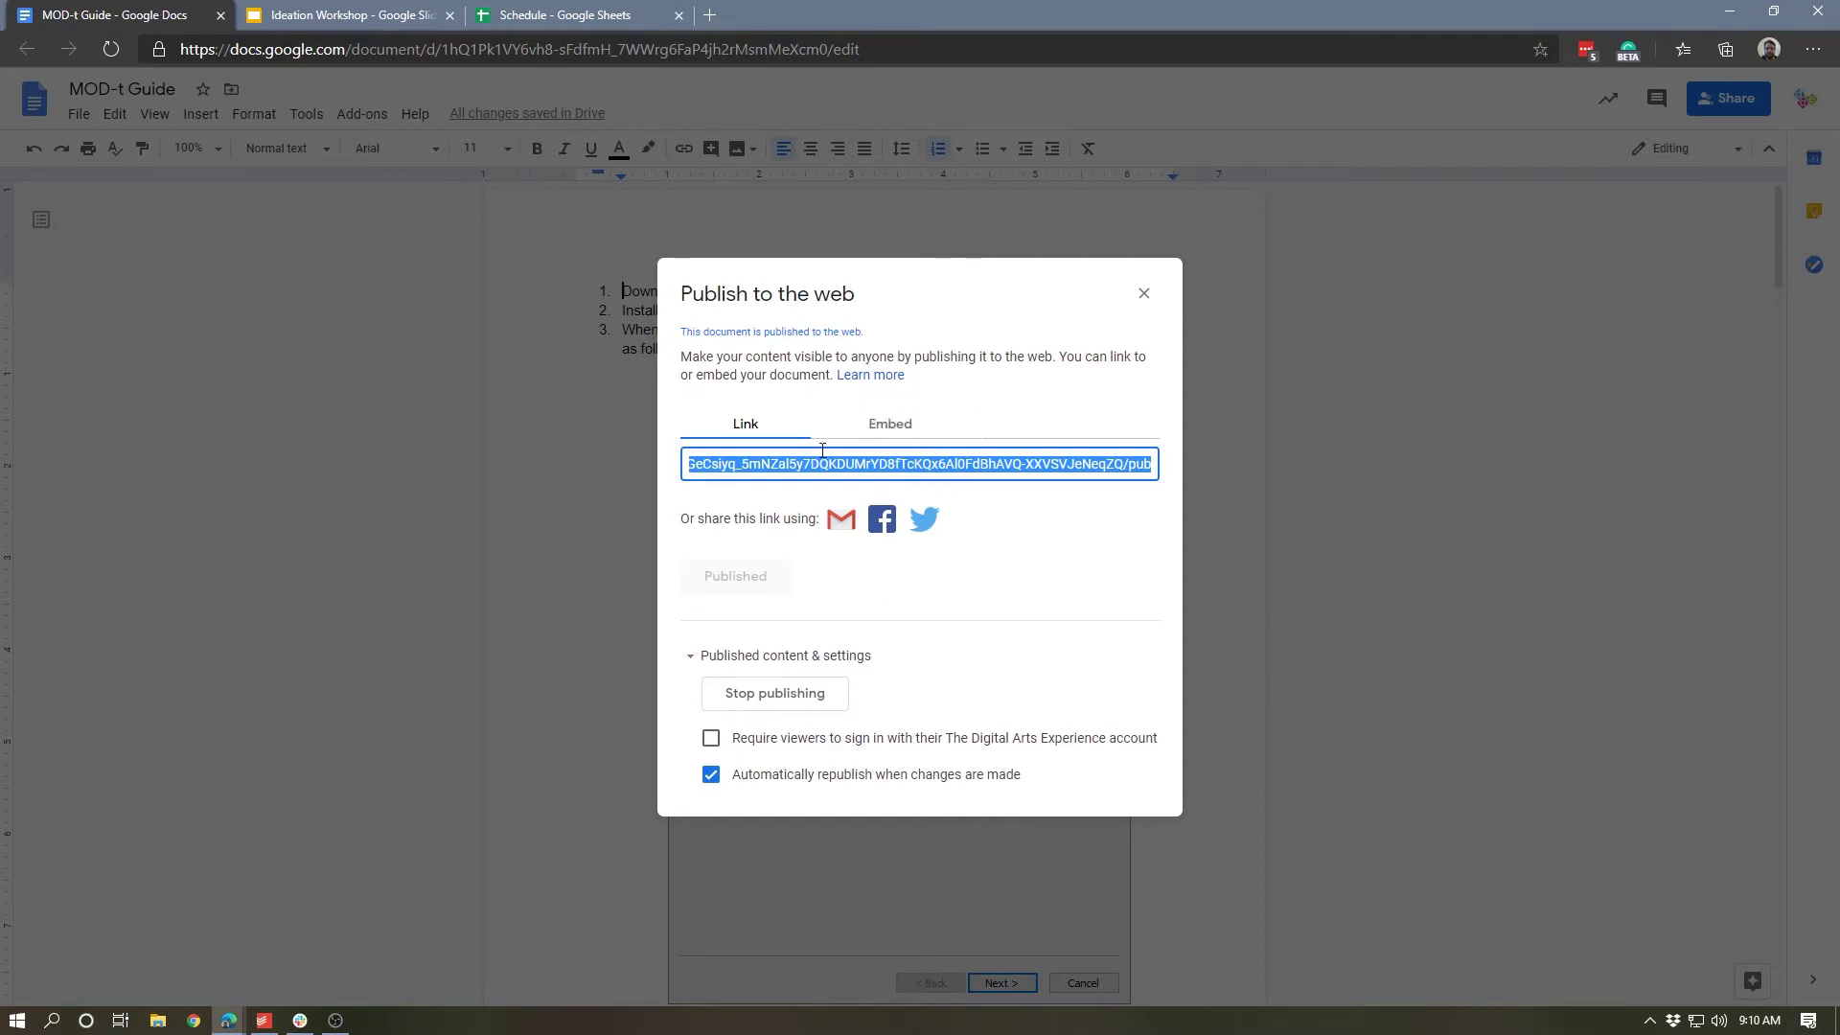
click(889, 429)
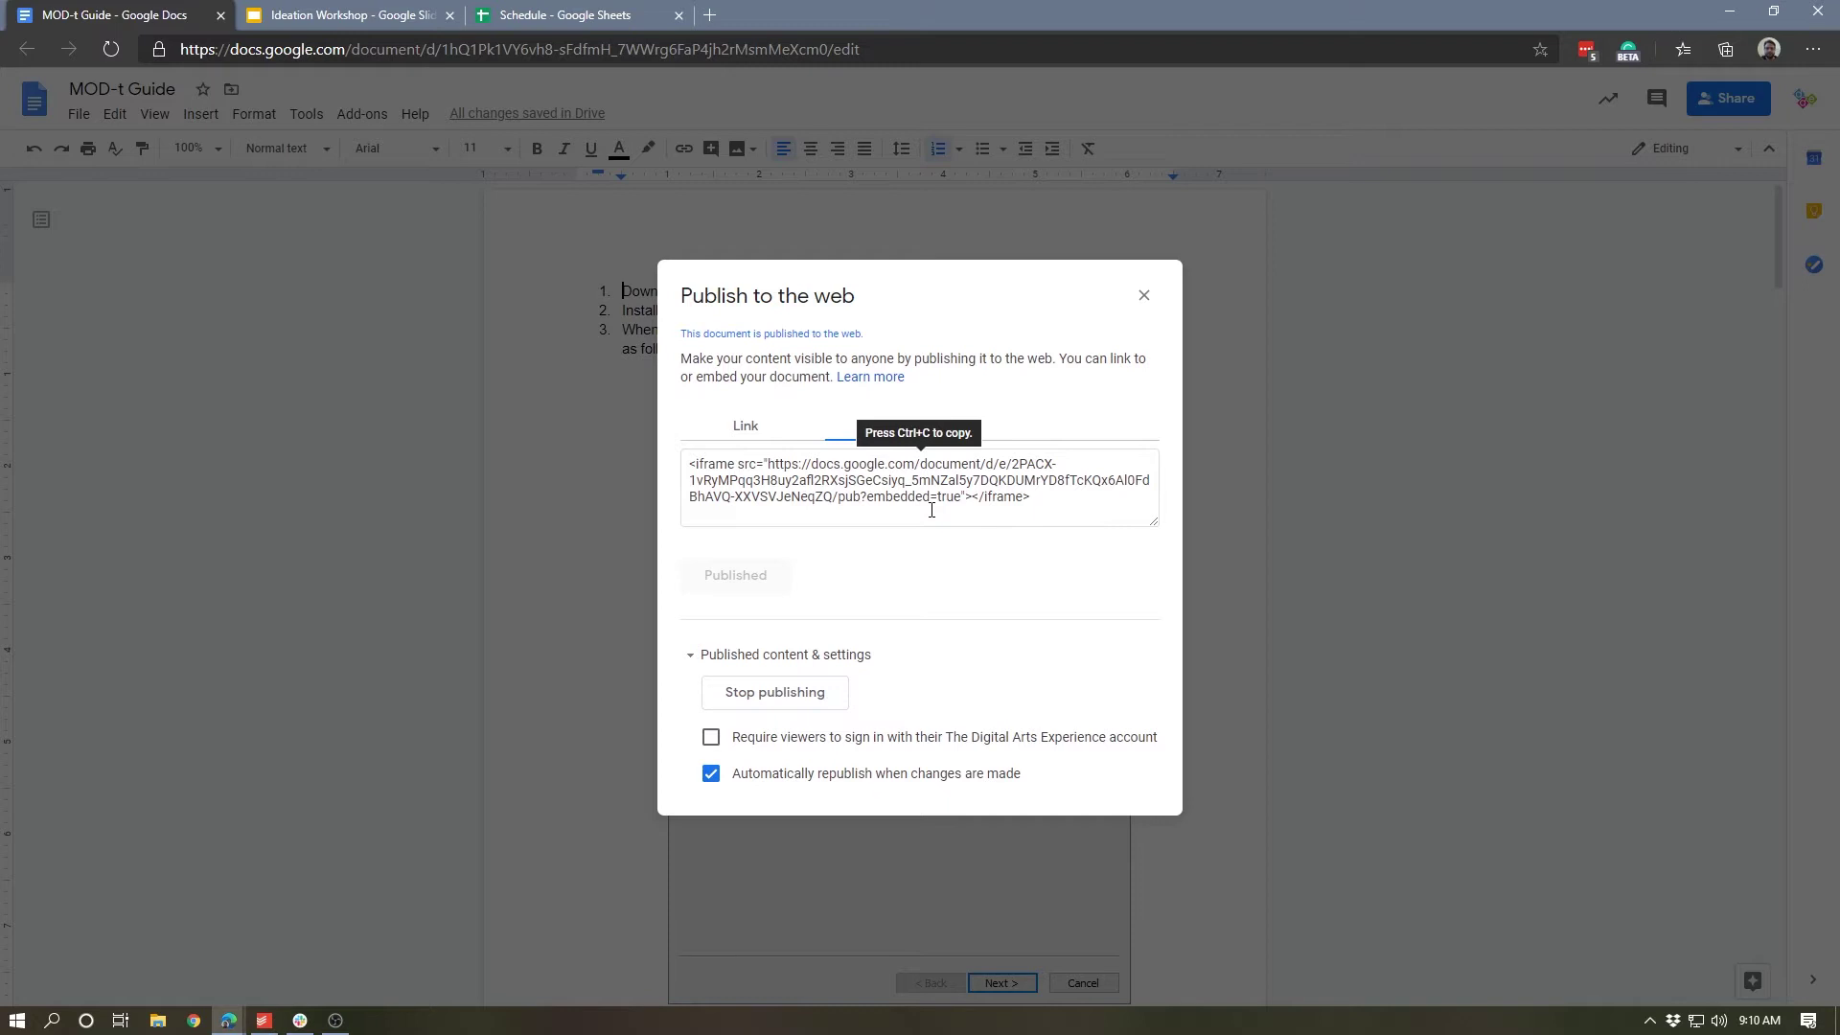
click(749, 438)
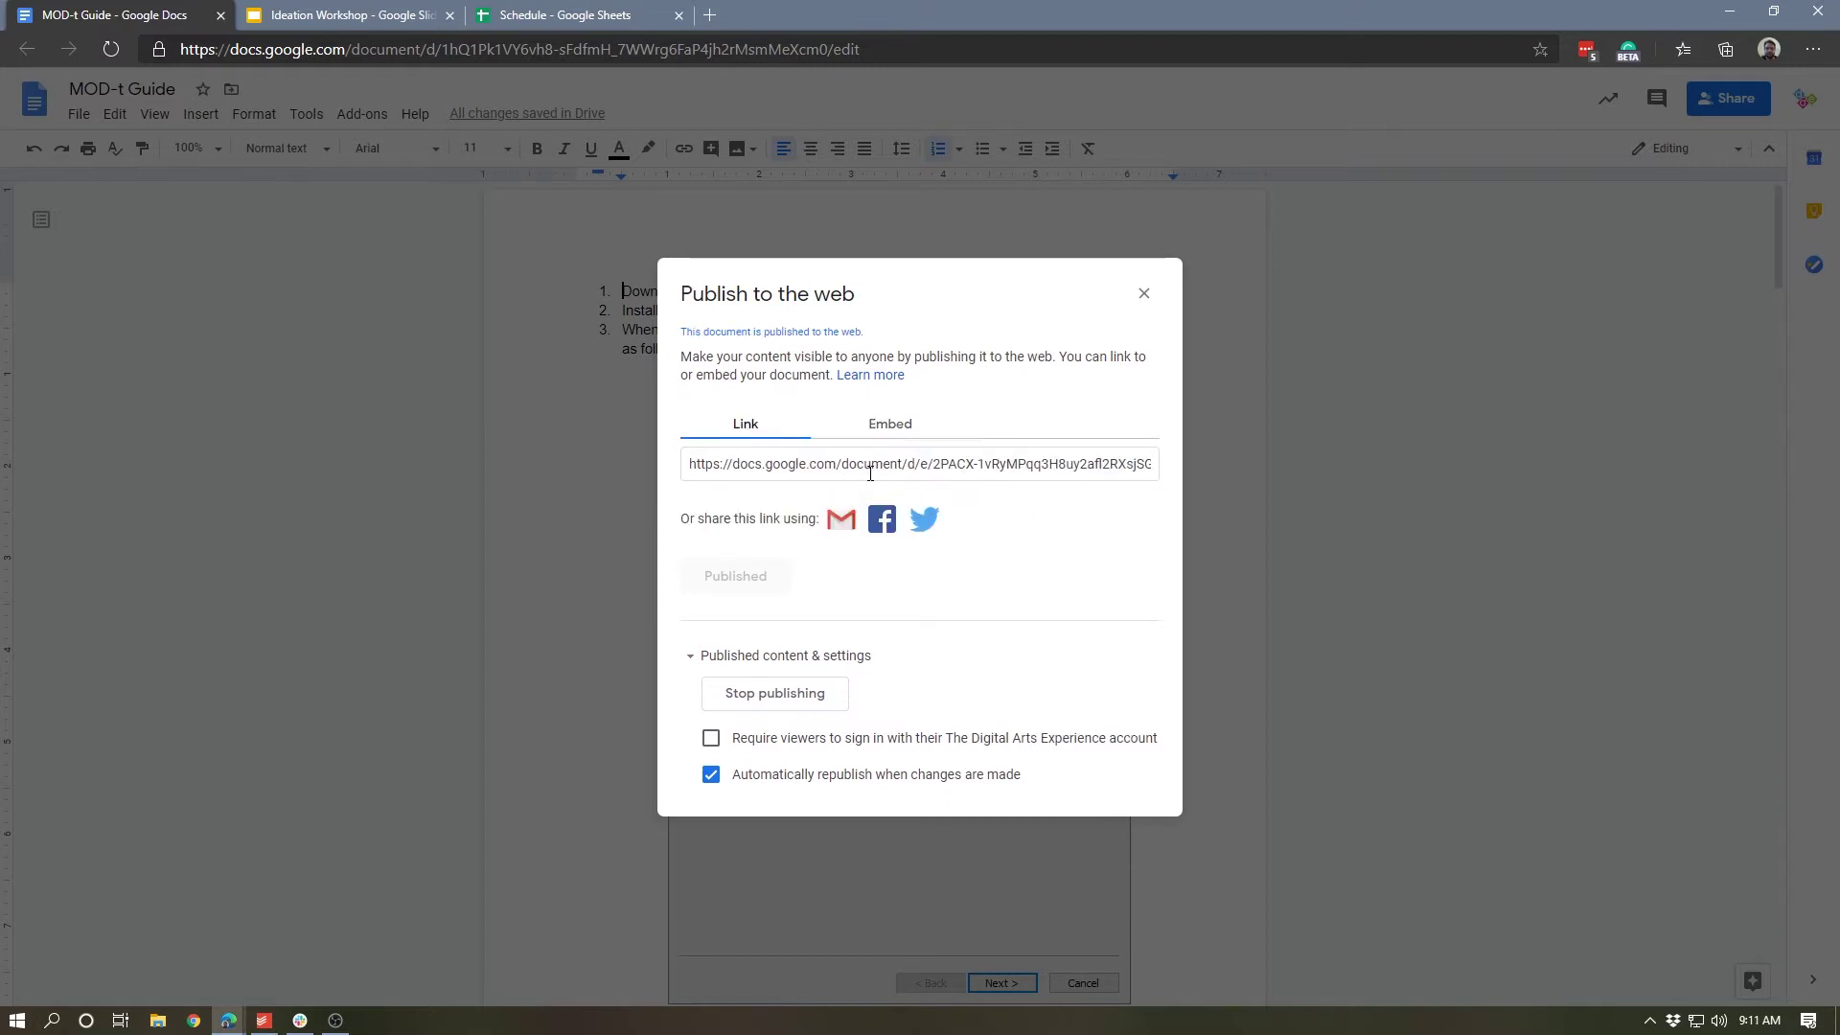
click(709, 15)
- Paste the guide's public link into the new tab's address bar and scroll through the published page
key(super)
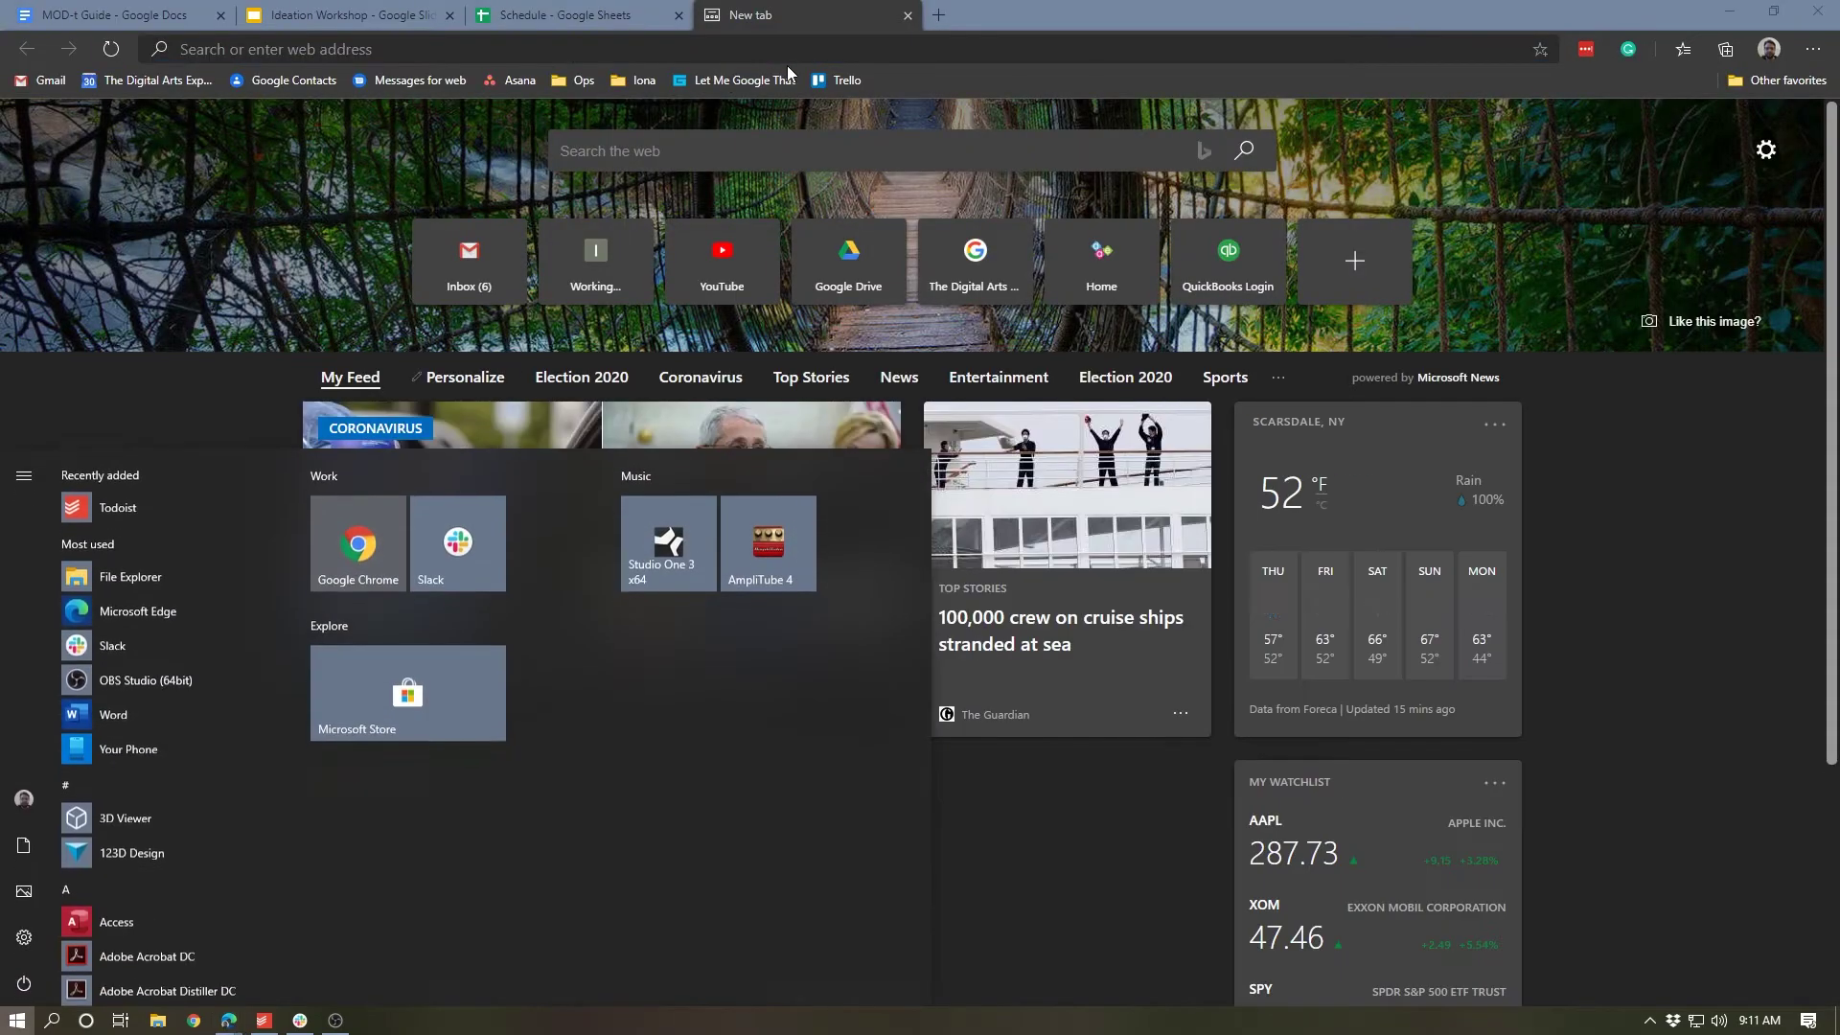
click(786, 57)
text(https://docs.google.com/document/d/e/2PACX-1vRyMPqq3H8uy2afl2RXsjSGeCsiyq_5mNZal5y7DQKDUMrYD8fTcKQx6Al0FdBhAVQ-XXVSVJeNeqZQ/pub)
key(Return)
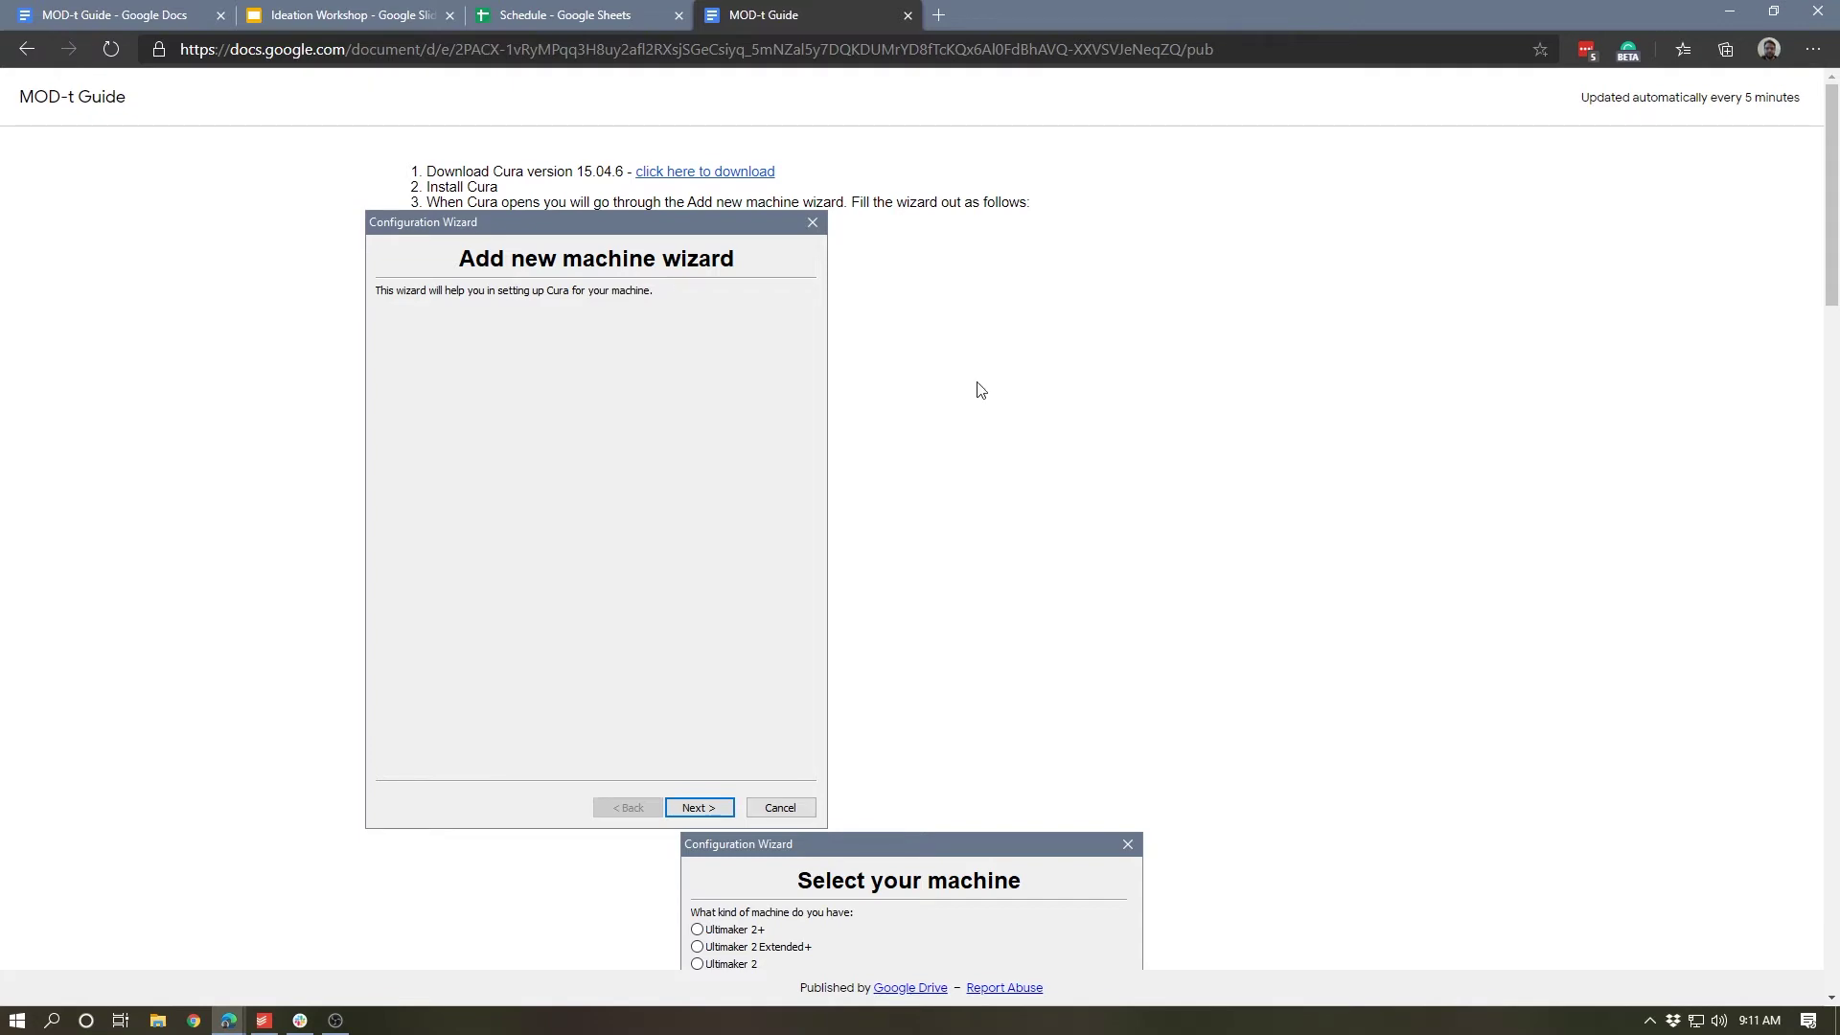
scroll(980, 389, down, 20)
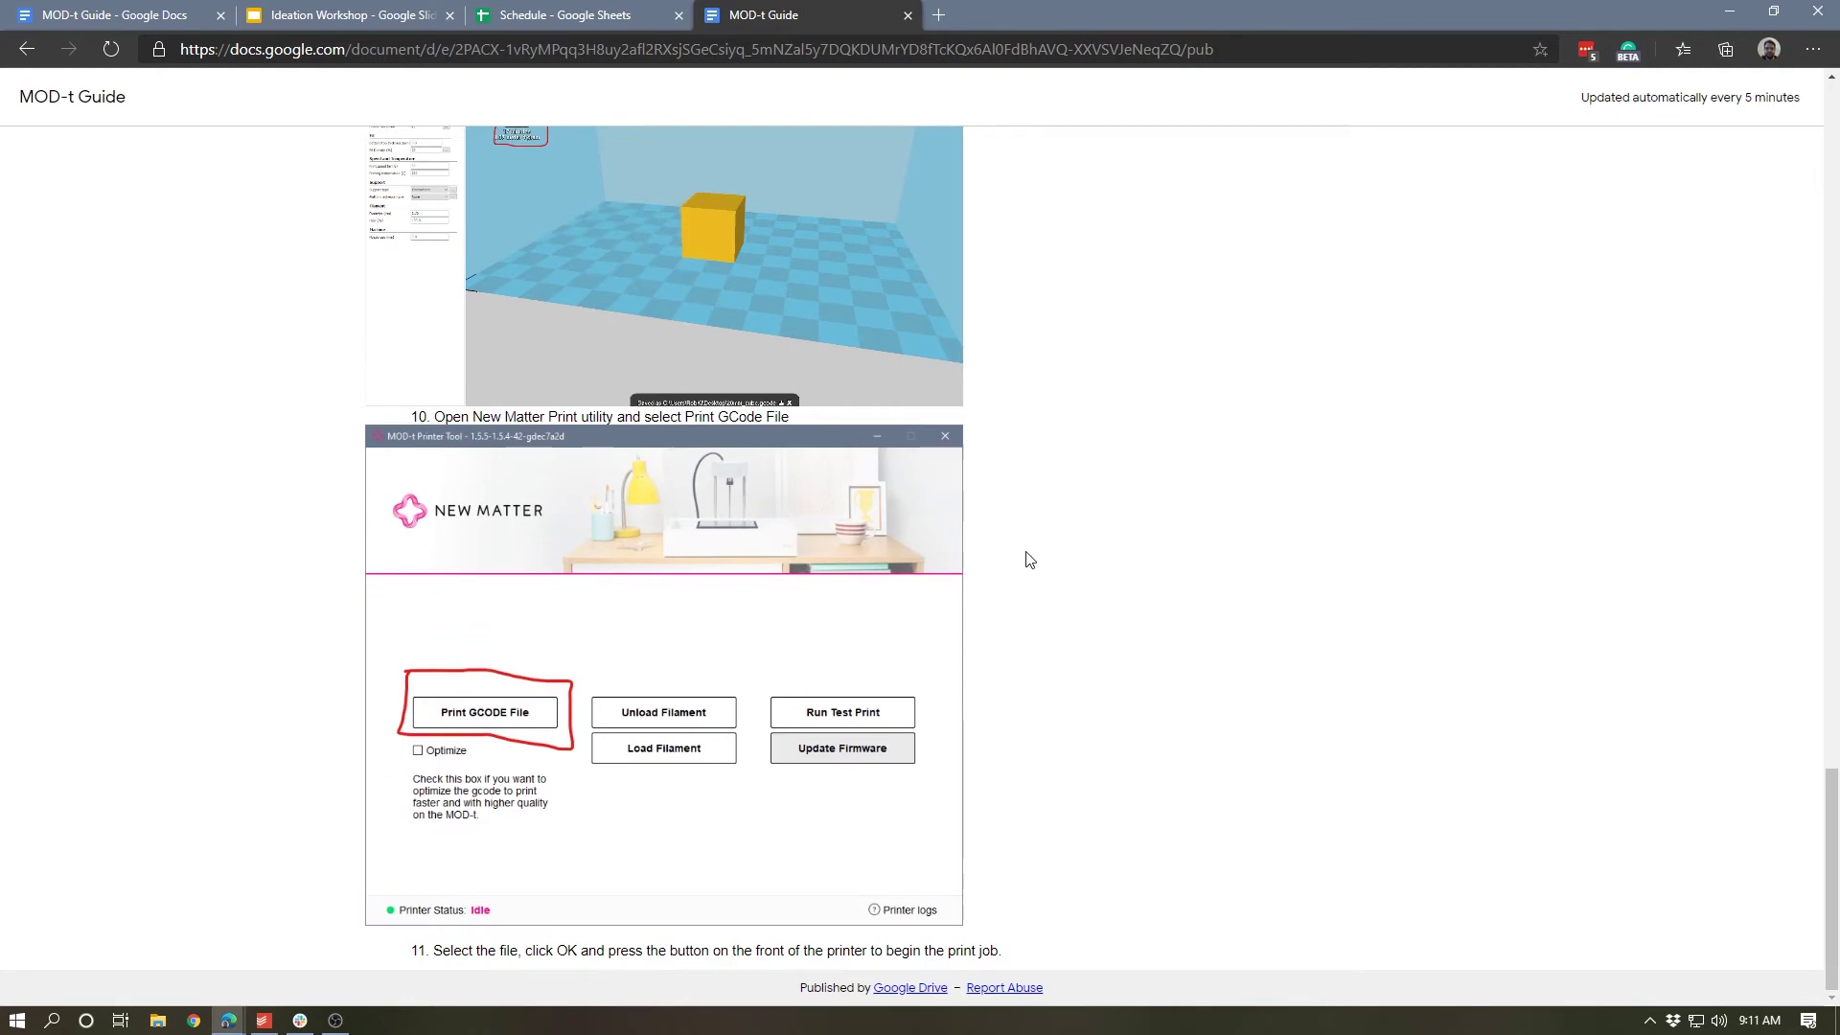
scroll(1028, 515, up, 20)
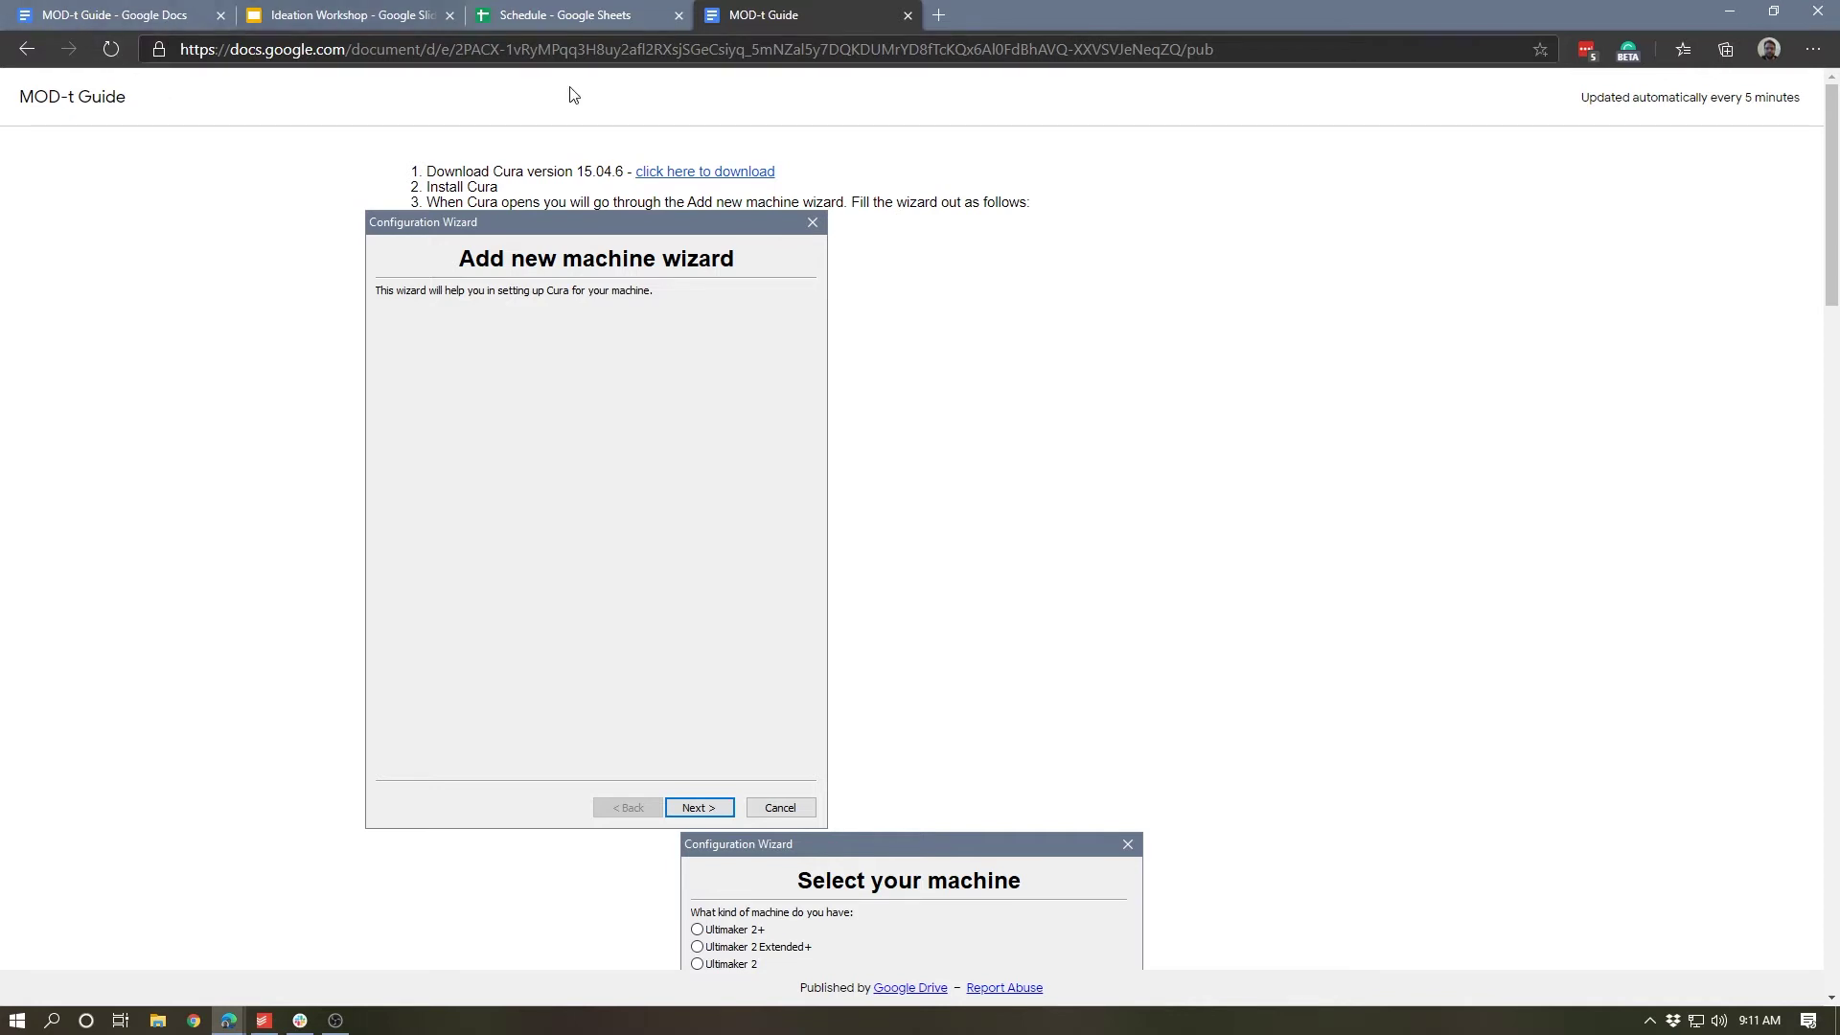
- In the Ideation Workshop deck's publish settings, auto-advance every second, start on load, and loop after the last slide
click(324, 16)
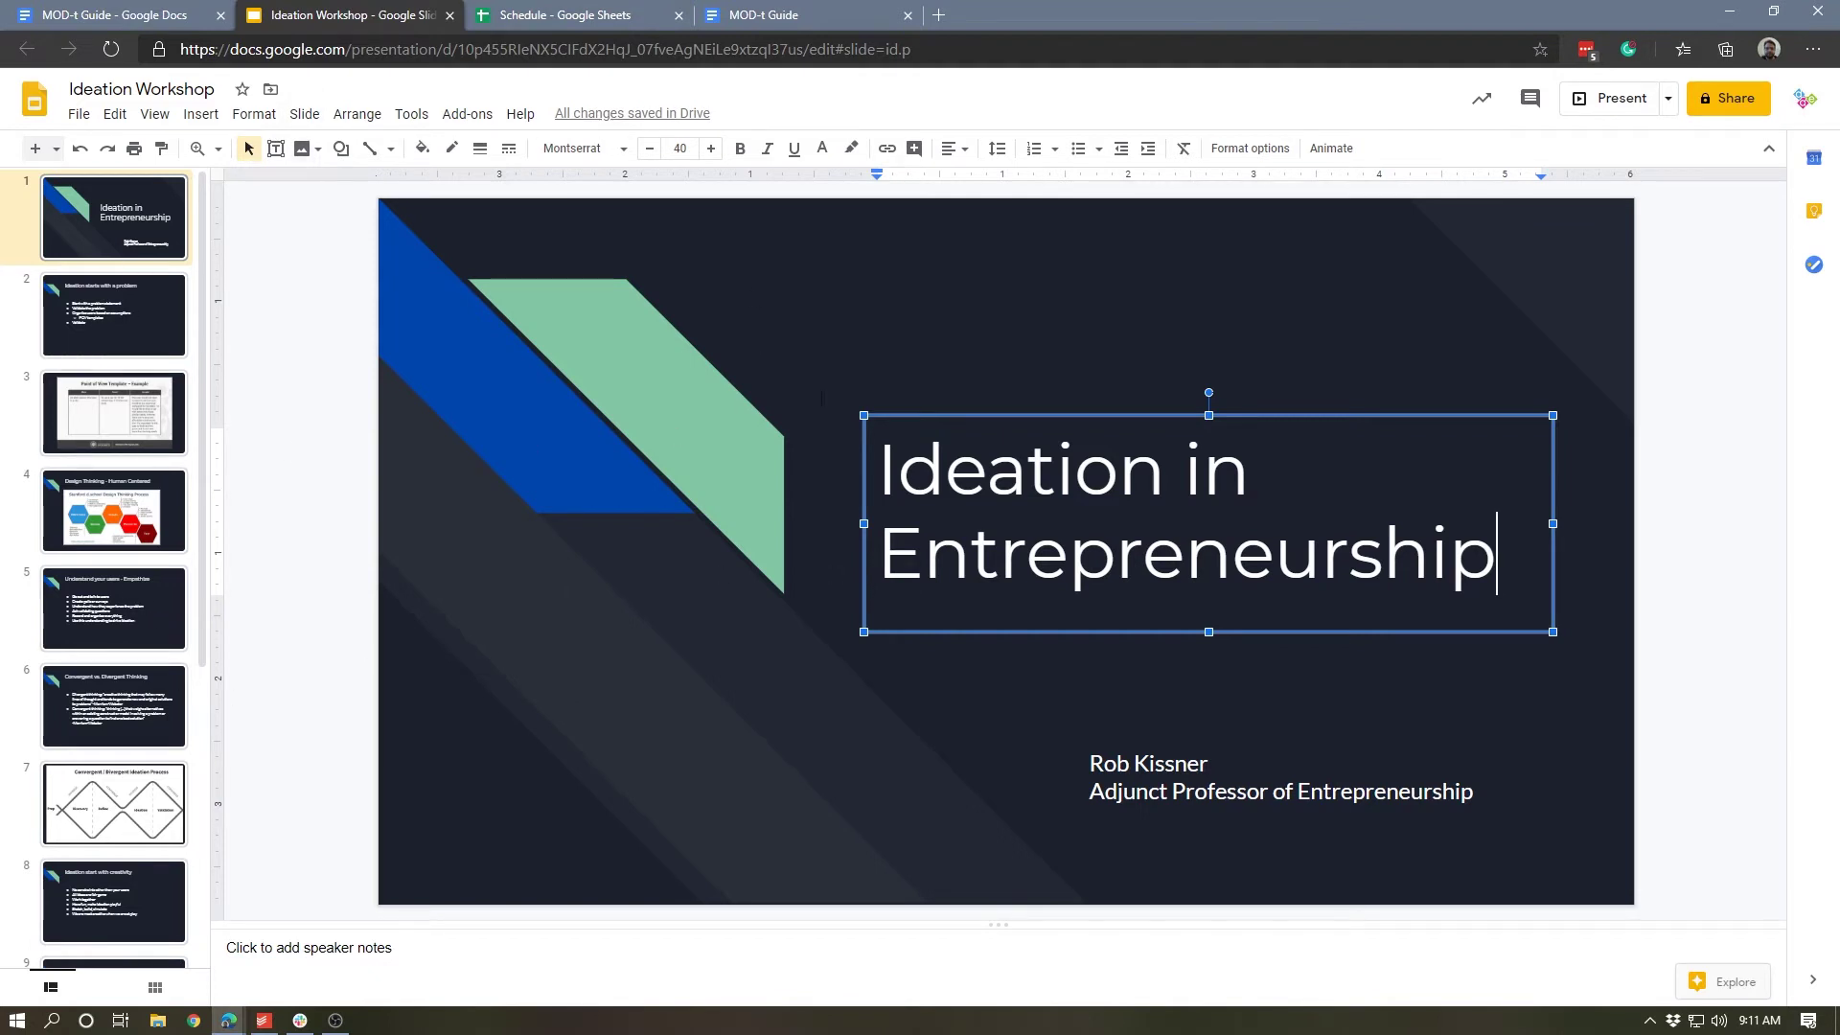
click(81, 116)
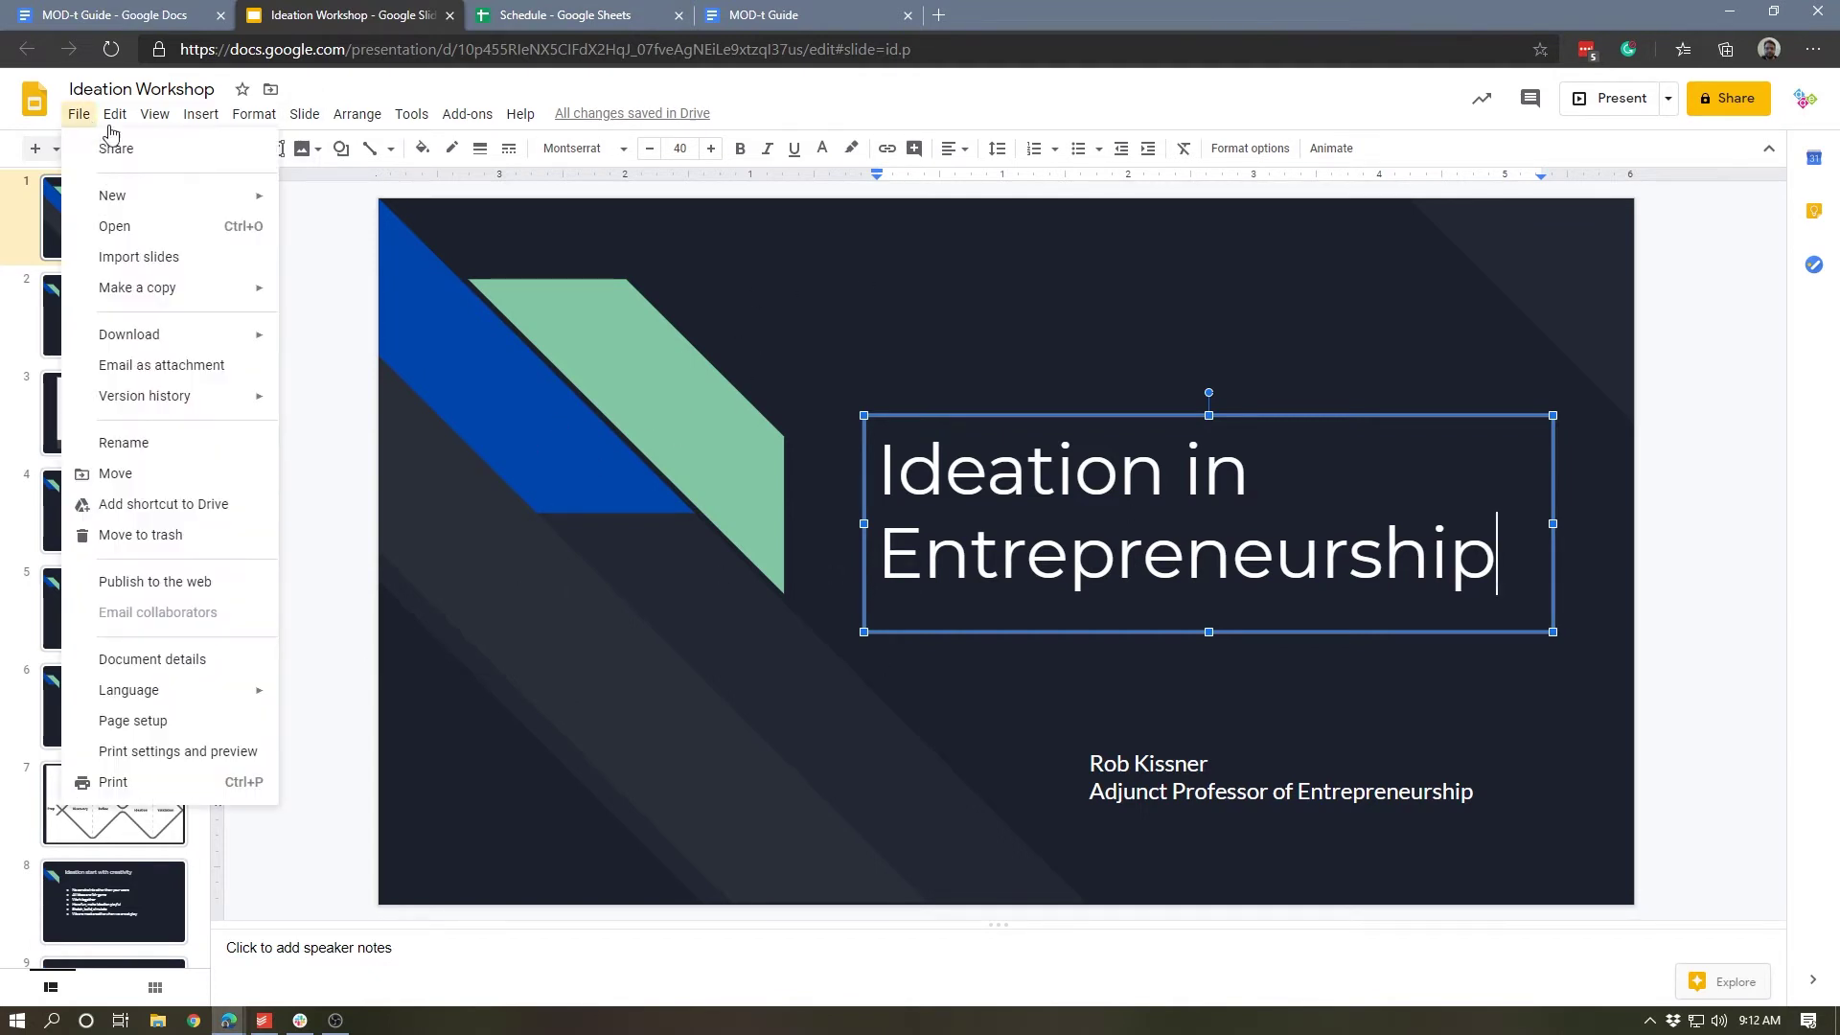
click(120, 582)
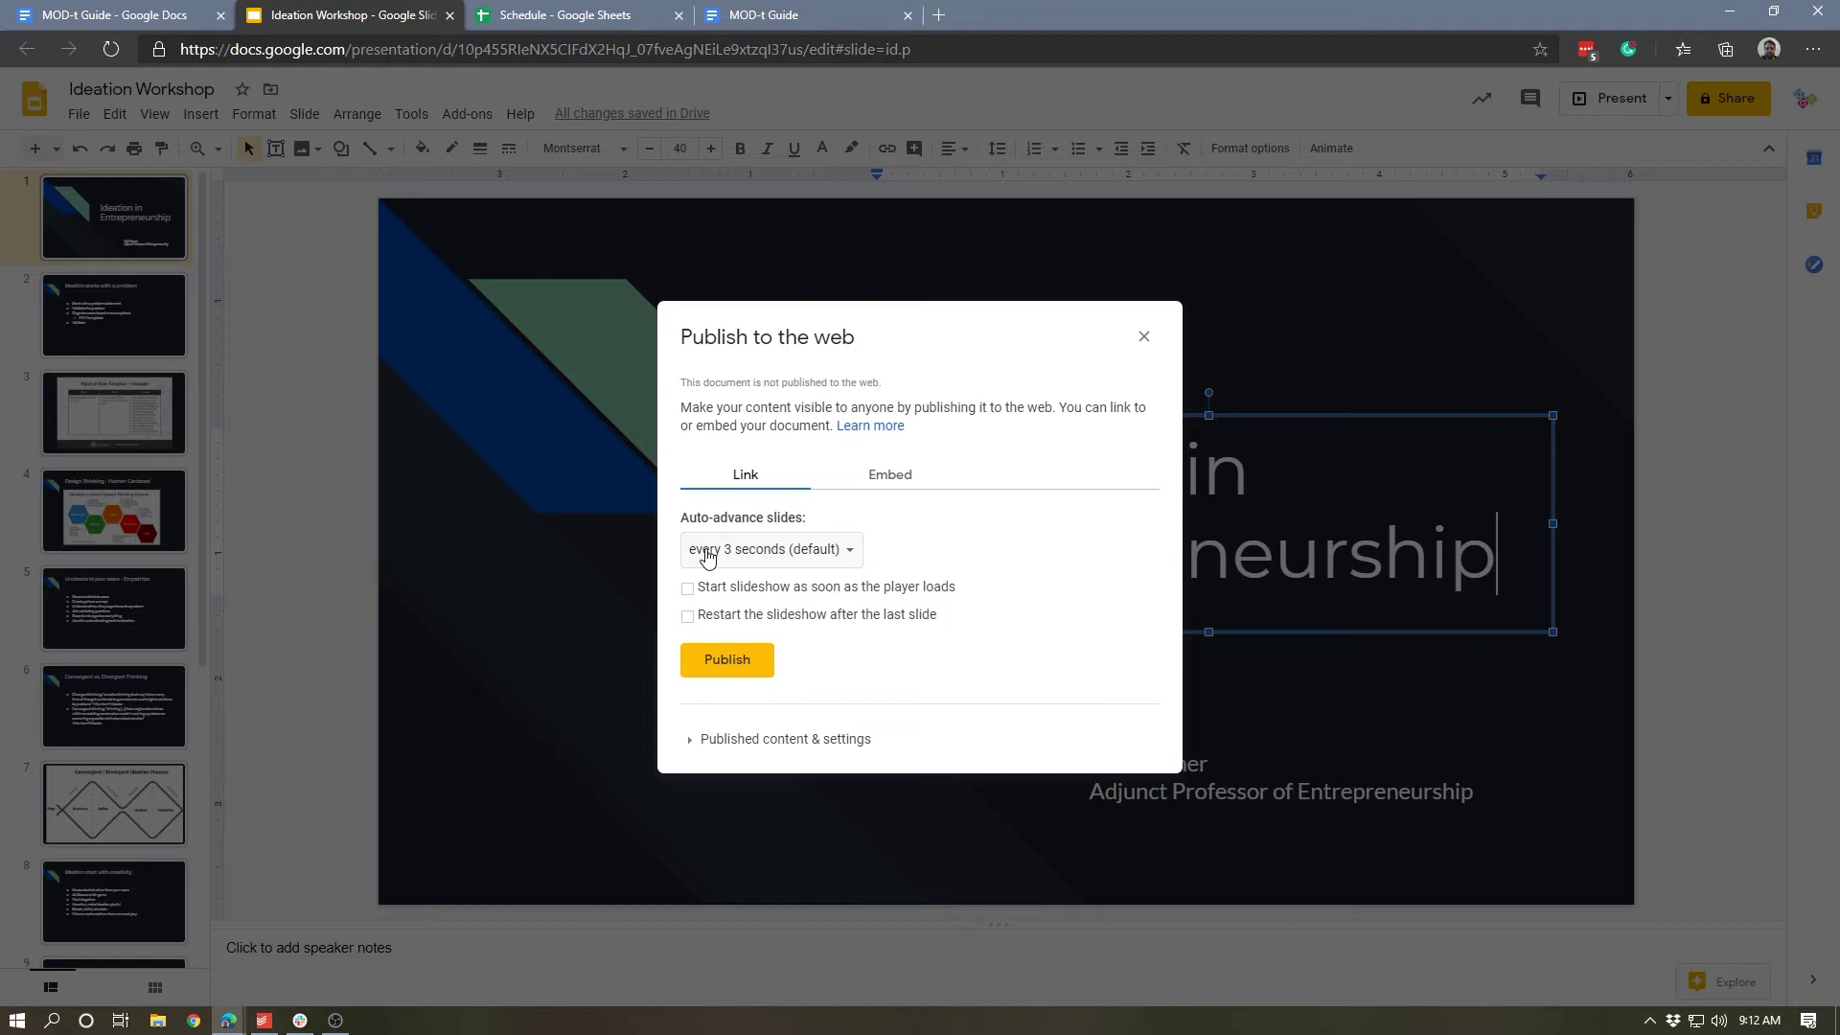
click(858, 564)
click(988, 560)
click(761, 566)
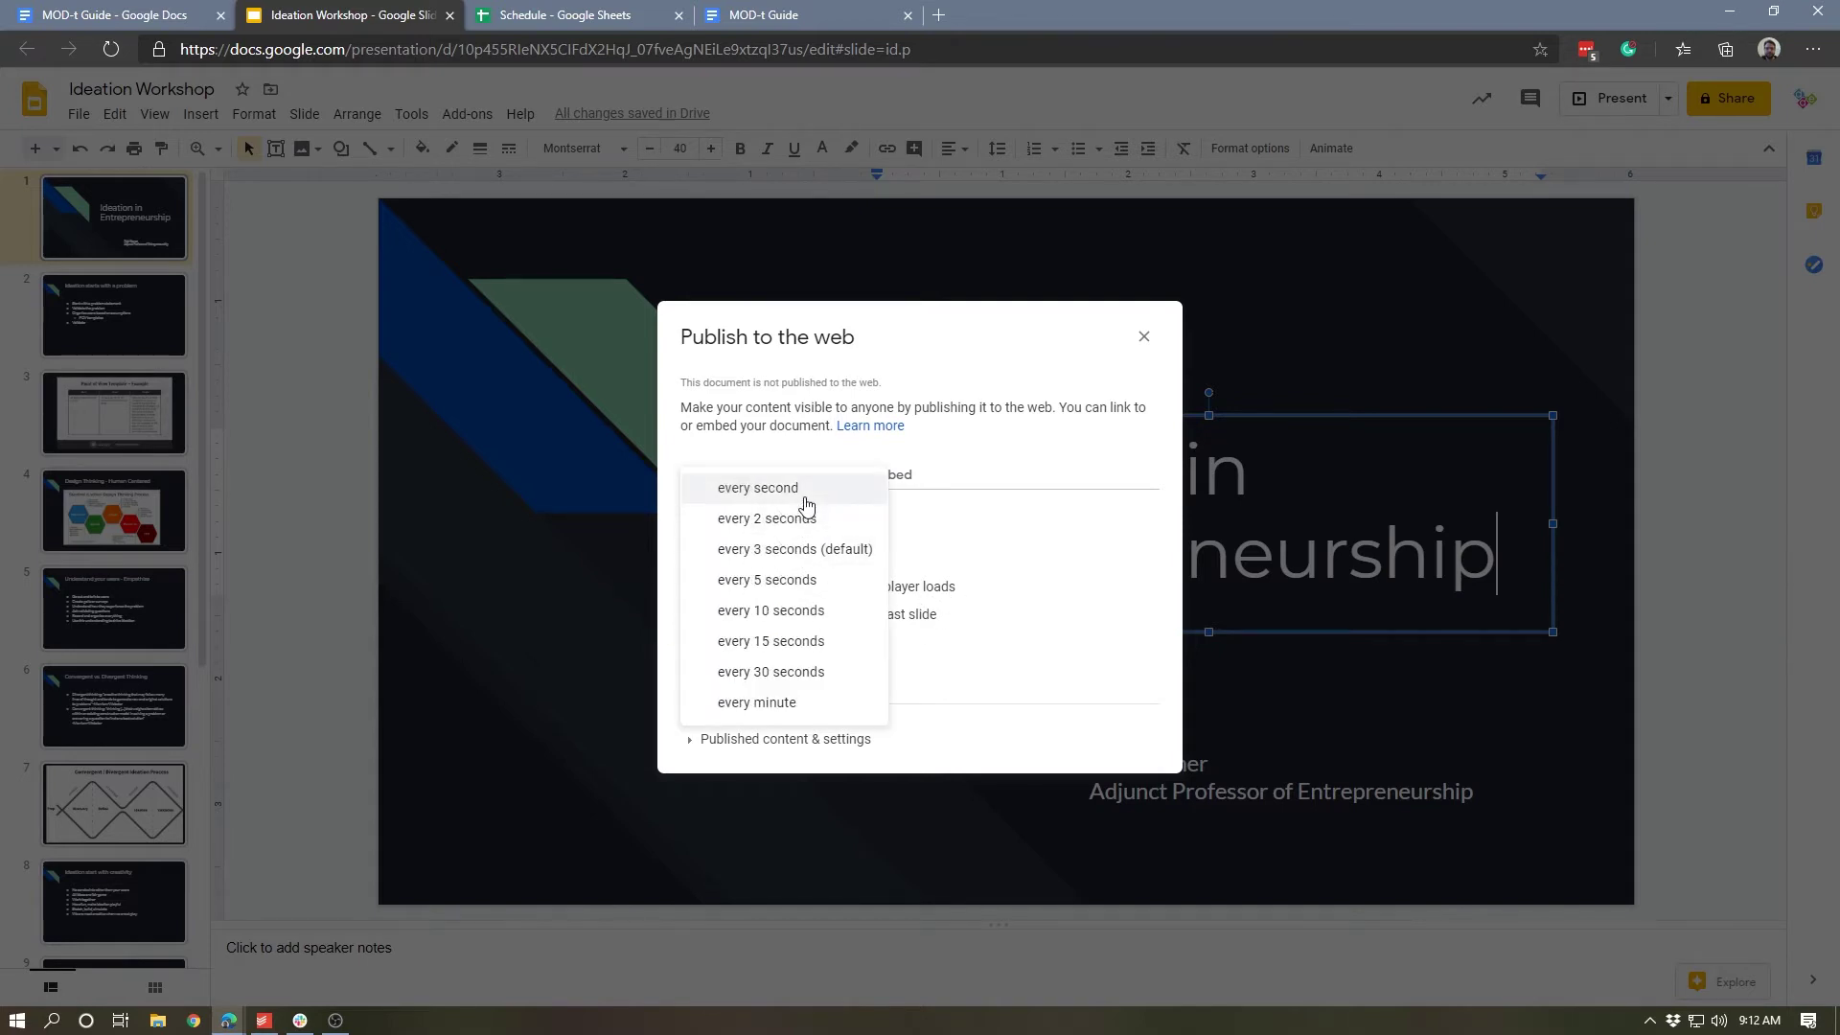
click(806, 489)
click(687, 589)
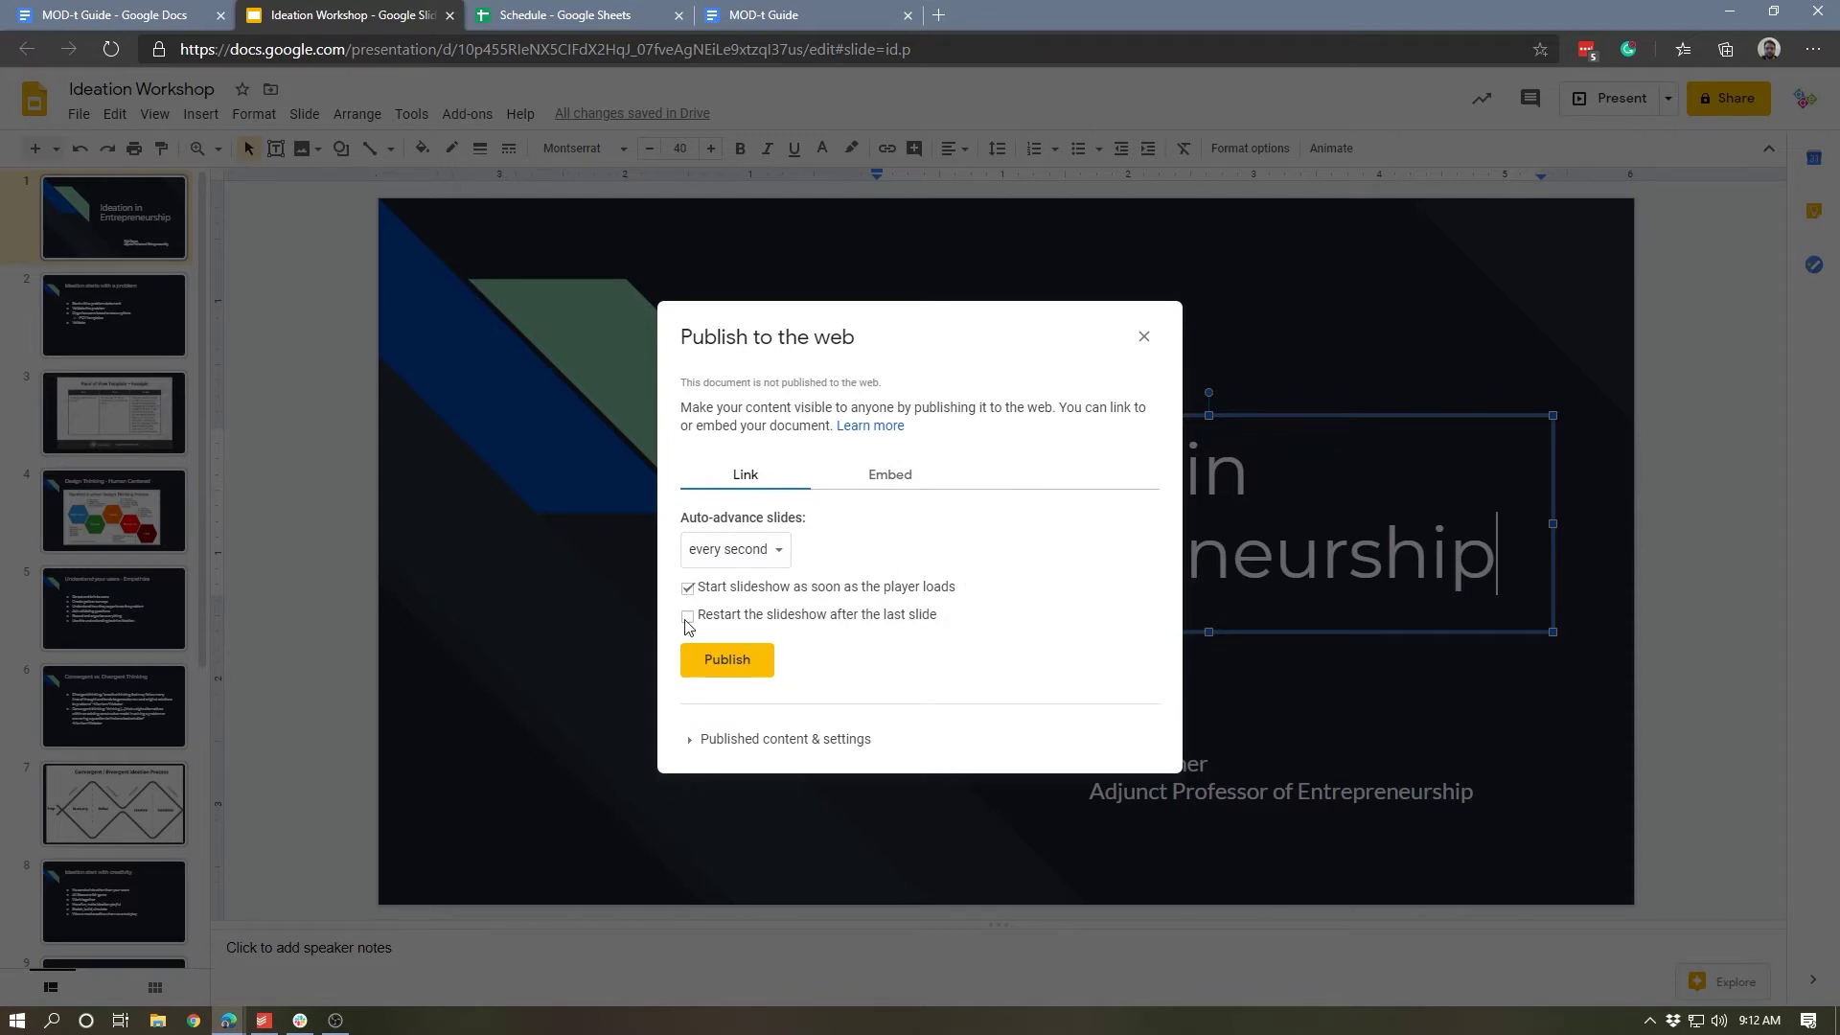
click(688, 617)
- Publish the deck, keep the medium embed size, and select the public slideshow link
click(730, 659)
click(1013, 156)
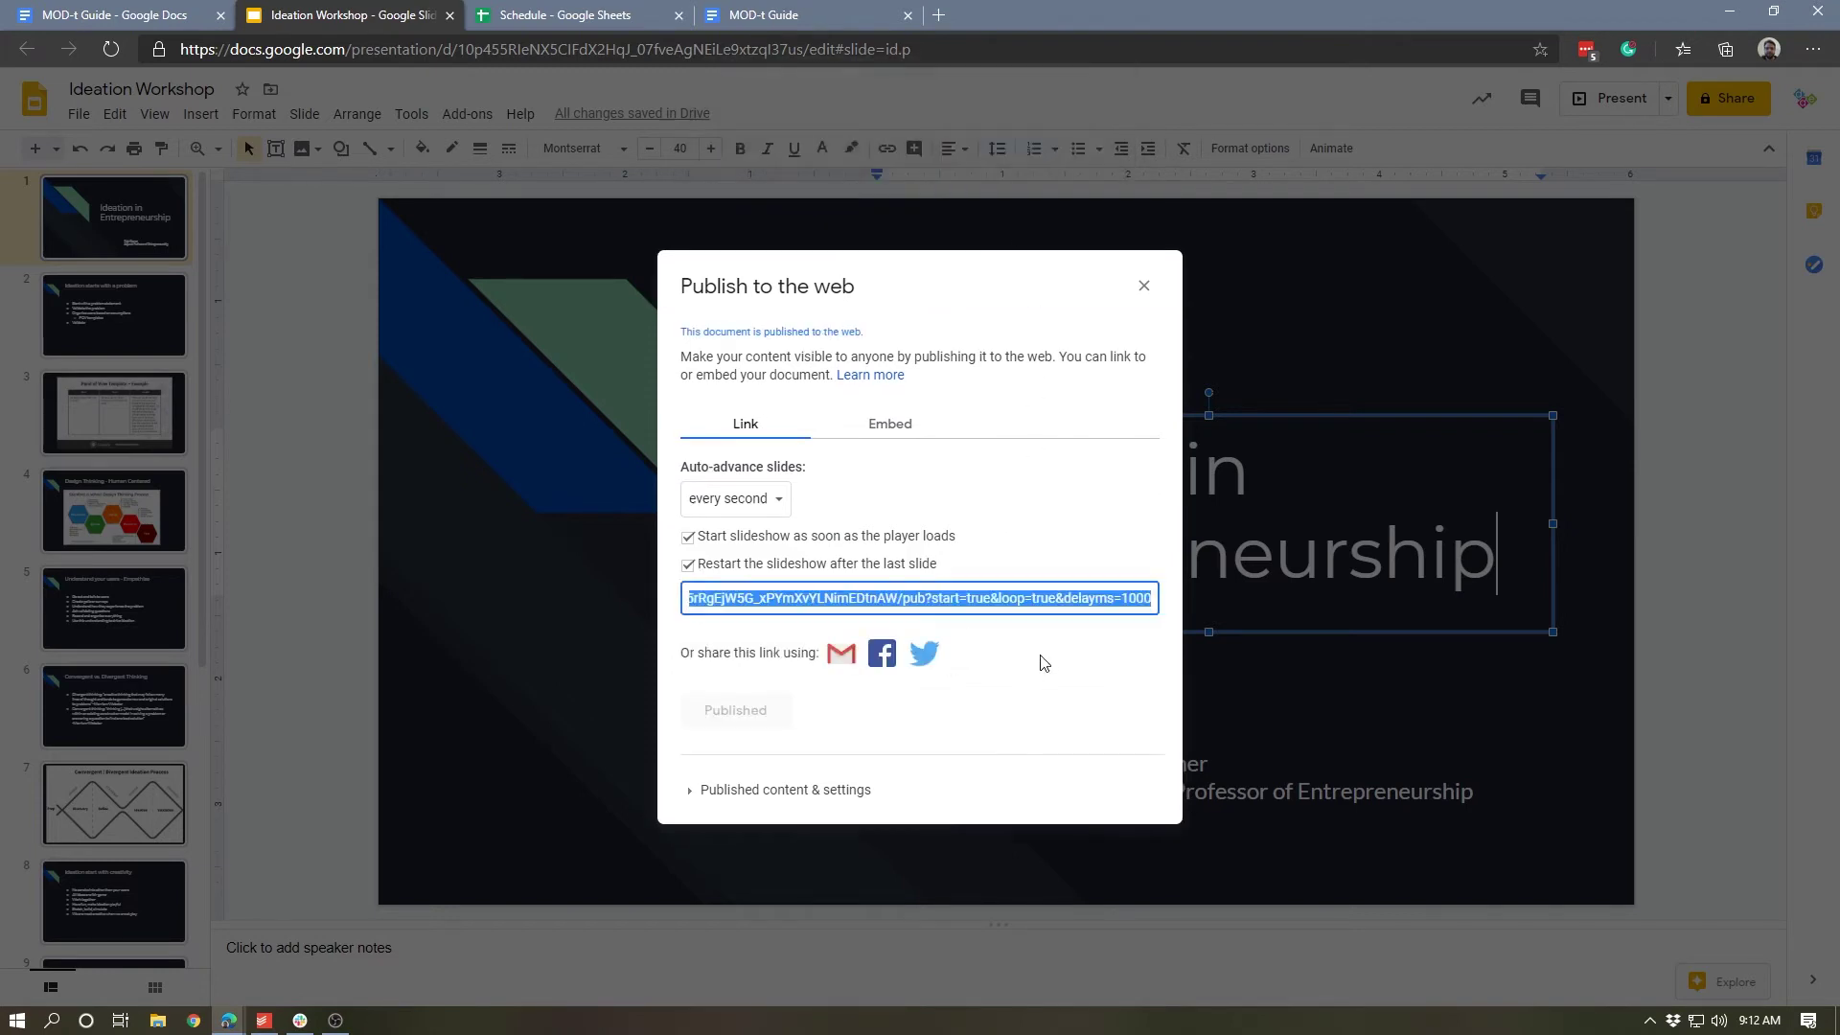
click(890, 424)
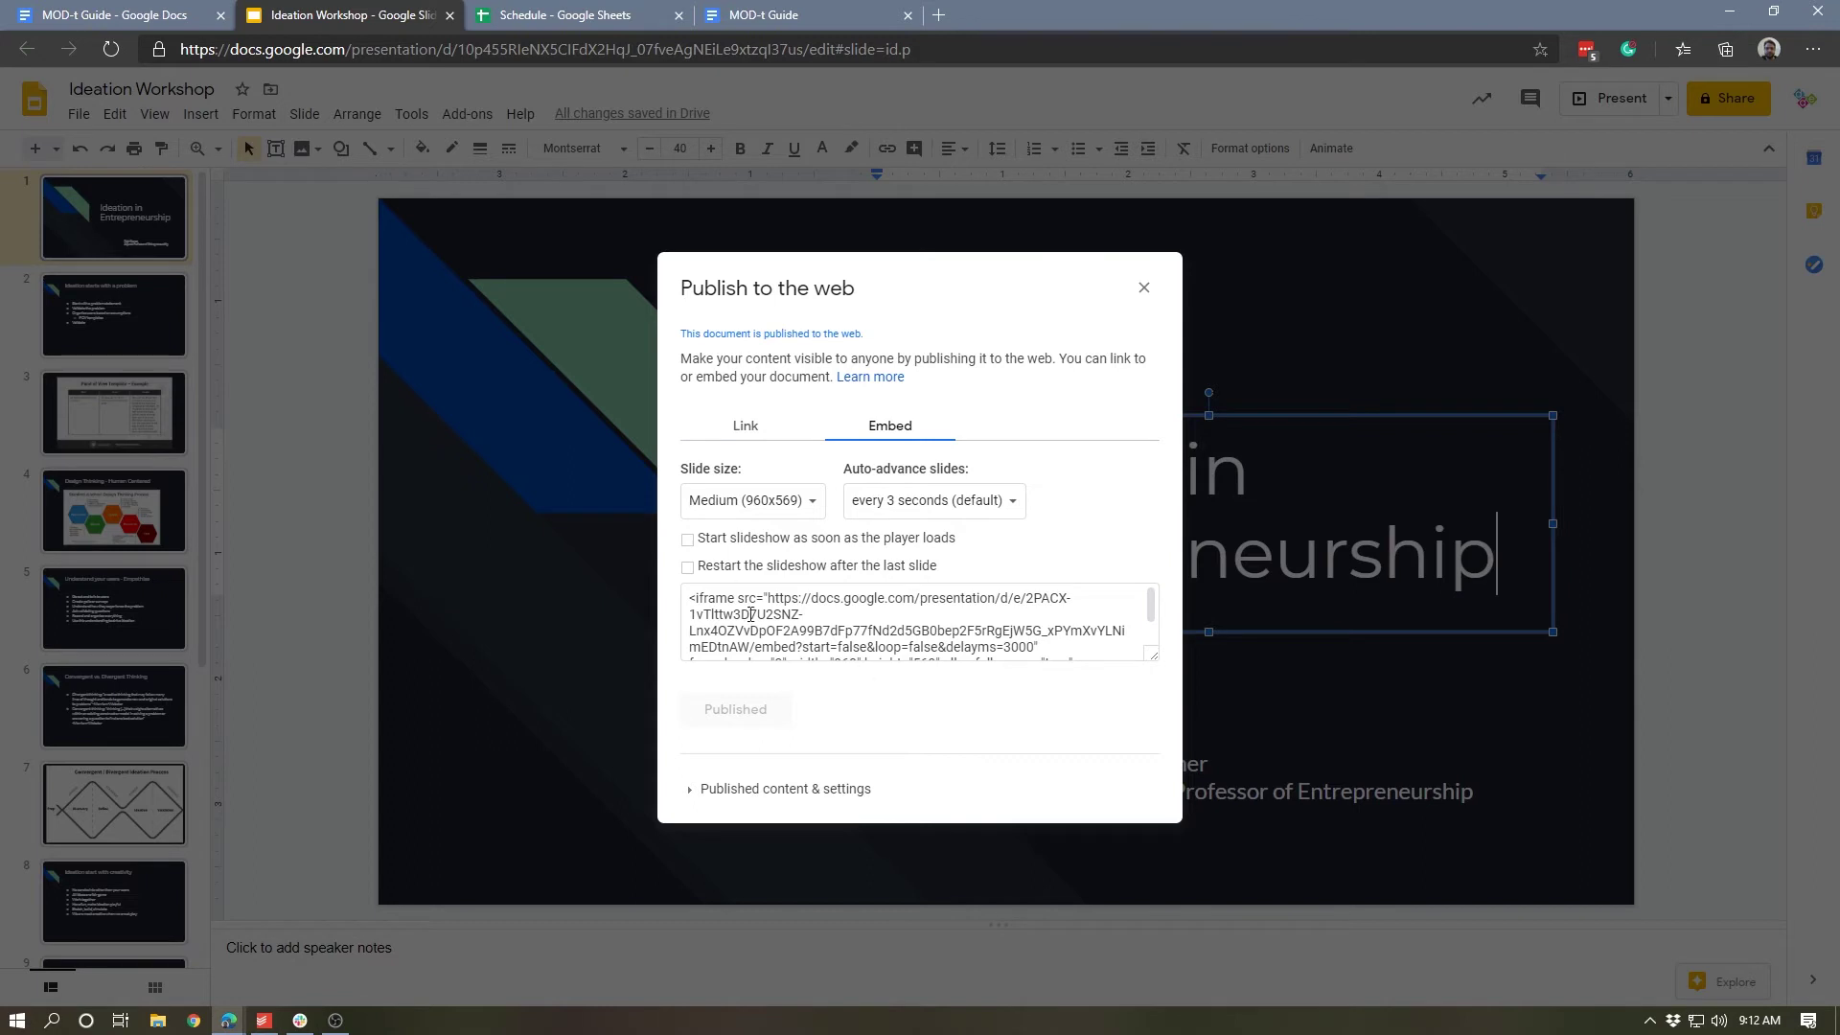
click(705, 491)
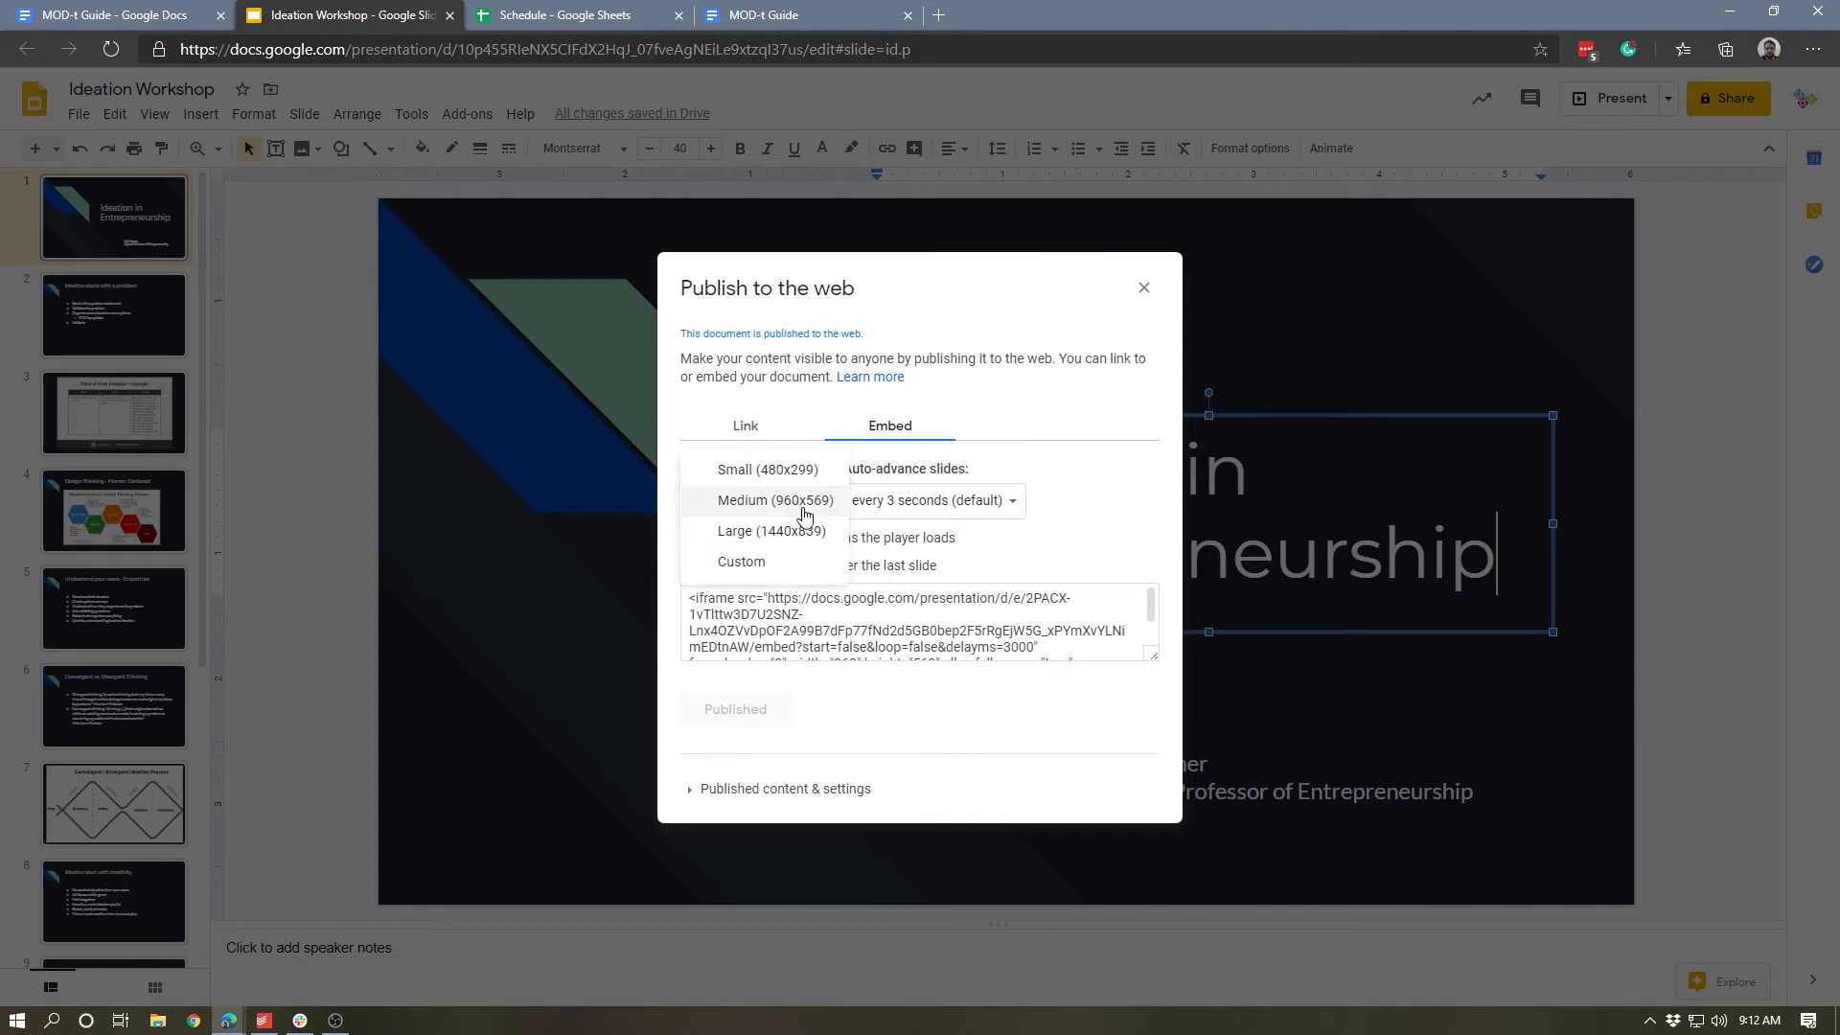
click(1066, 506)
click(746, 426)
click(943, 602)
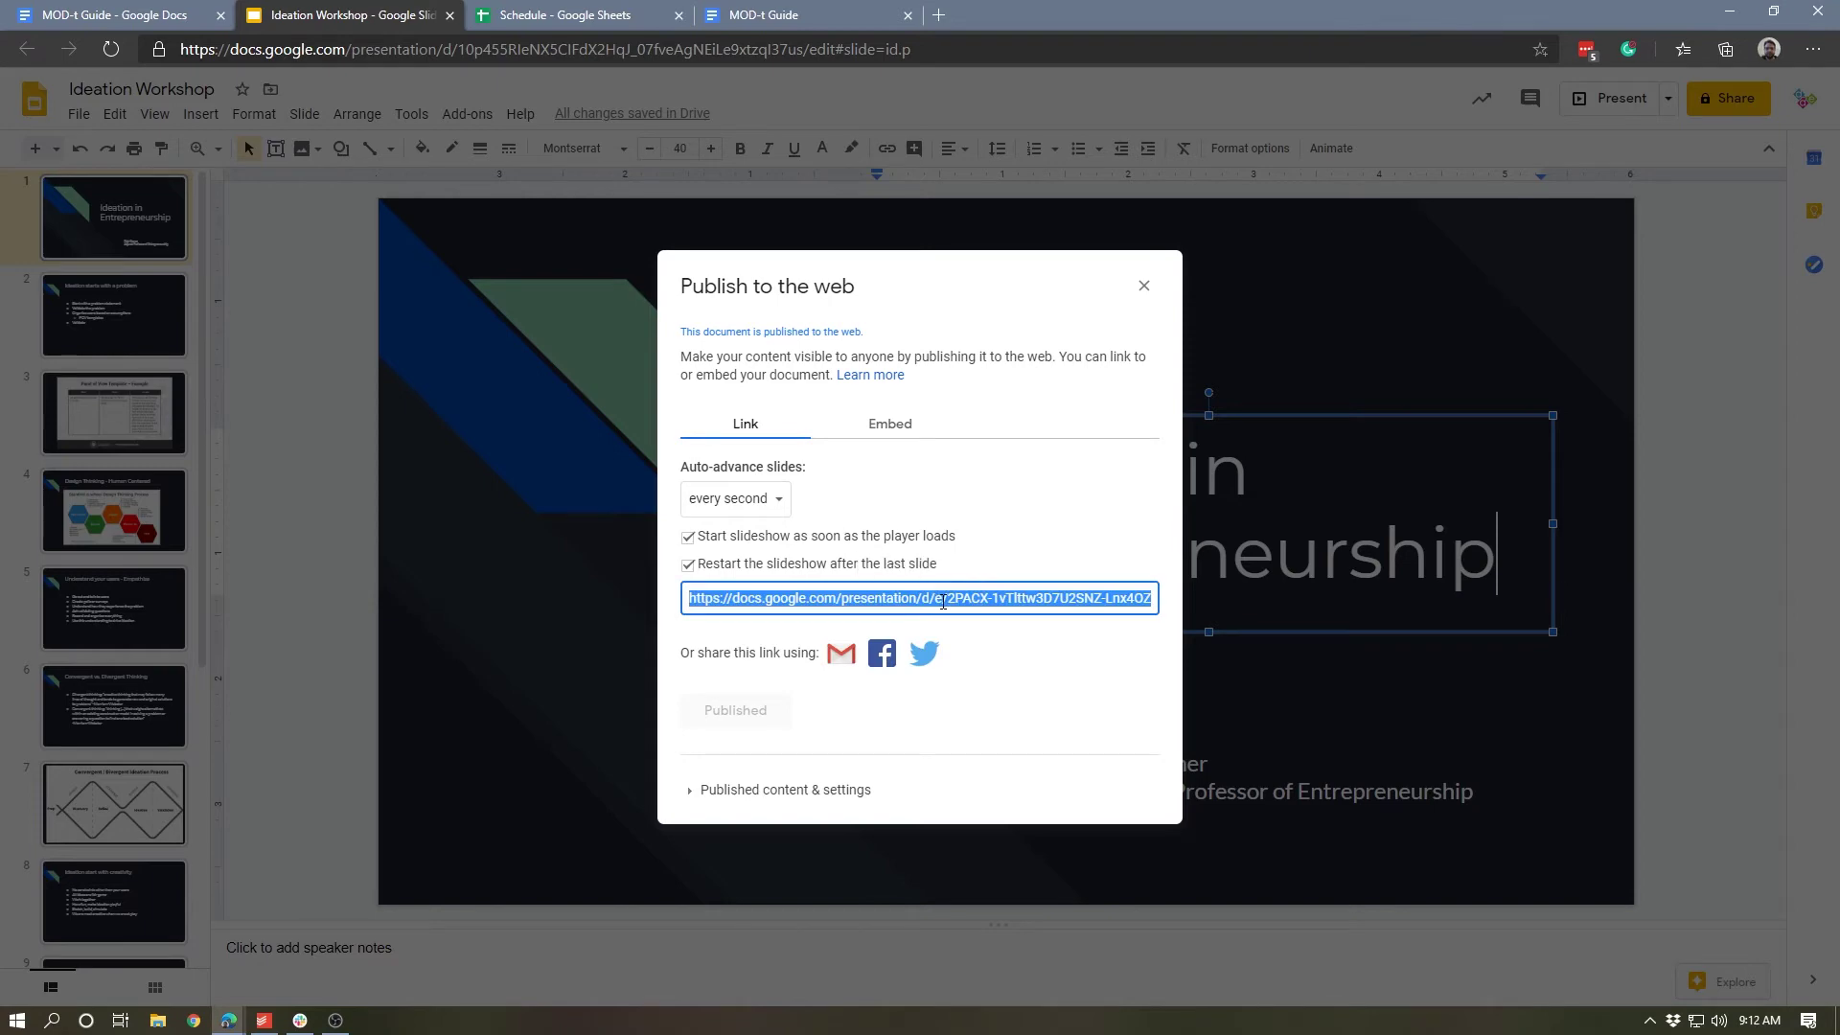
- Paste the slideshow link into the published guide's tab to load the published slideshow
click(824, 15)
click(807, 37)
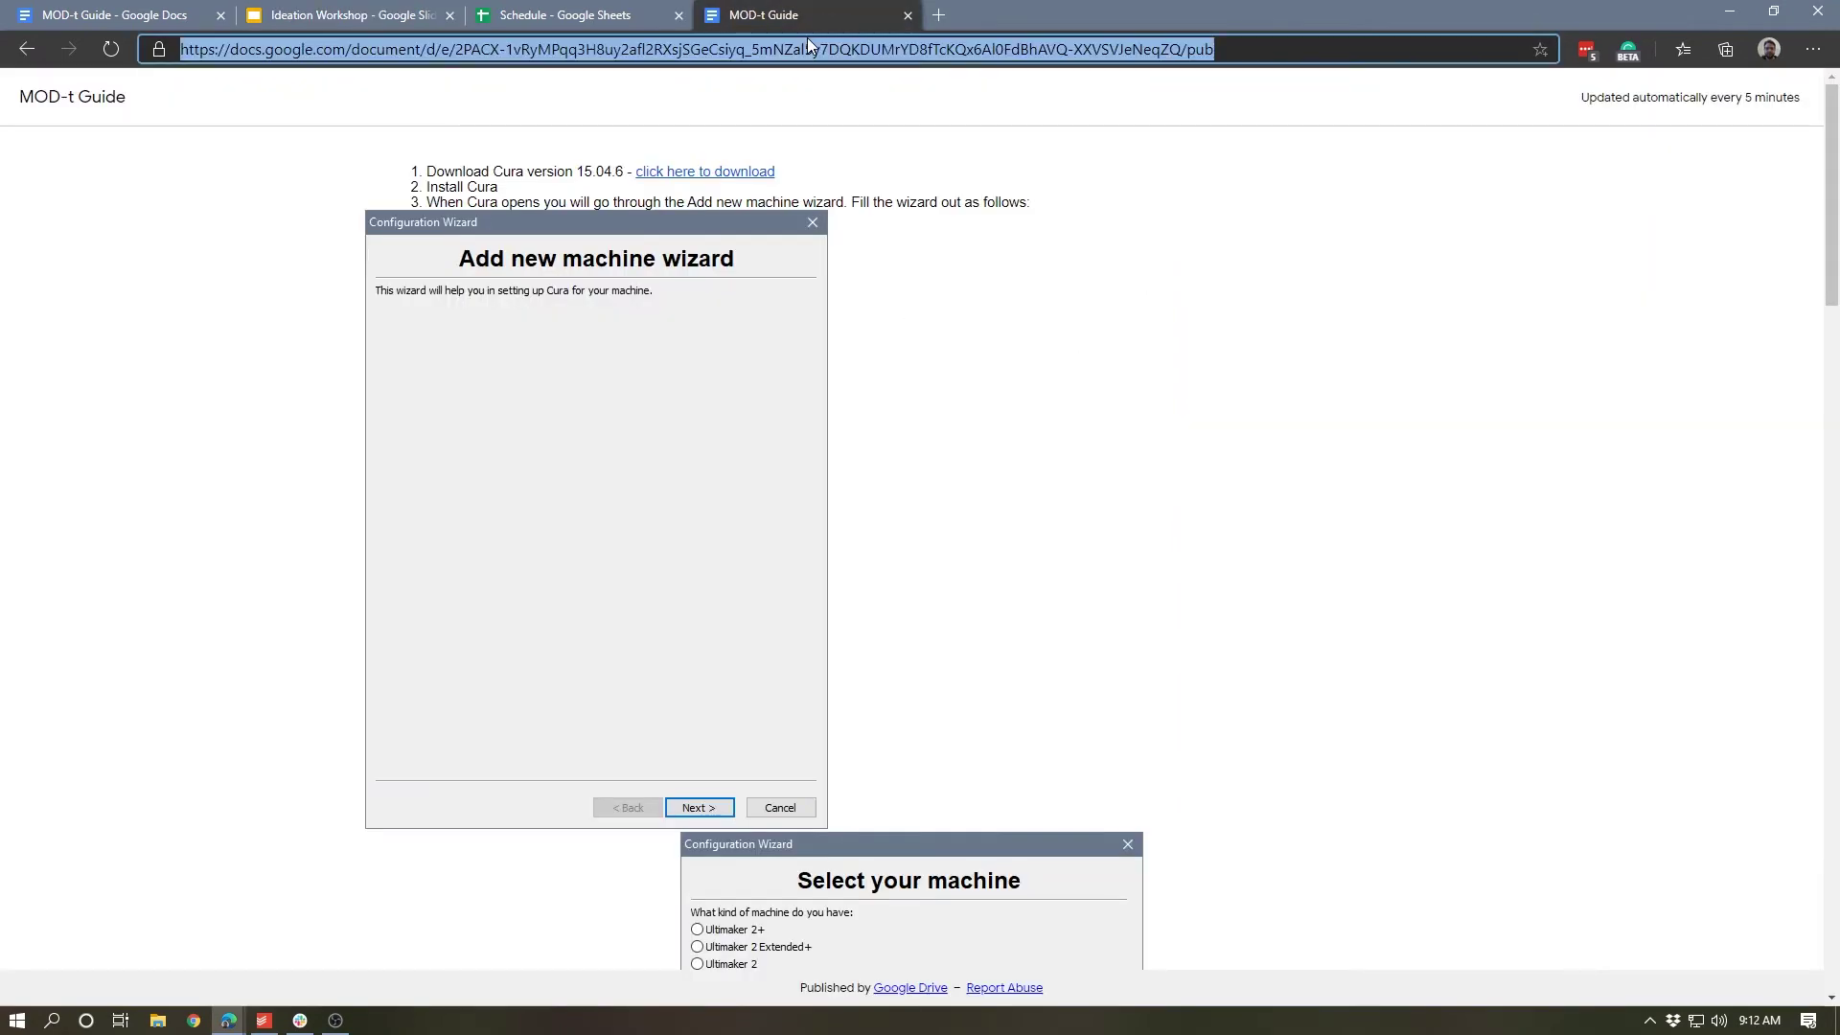
text(https://docs.google.com/presentation/d/e/2PACX-1vTlttw3D7U2SNZ-Lnx4OZVvDpOF2A99B7-Fp77fNd2d5GB0bep2F5rRgEjW5G_xPYmXvYLNimEDtnAW/pub?start=true&loop=true&delayms=1000)
key(Return)
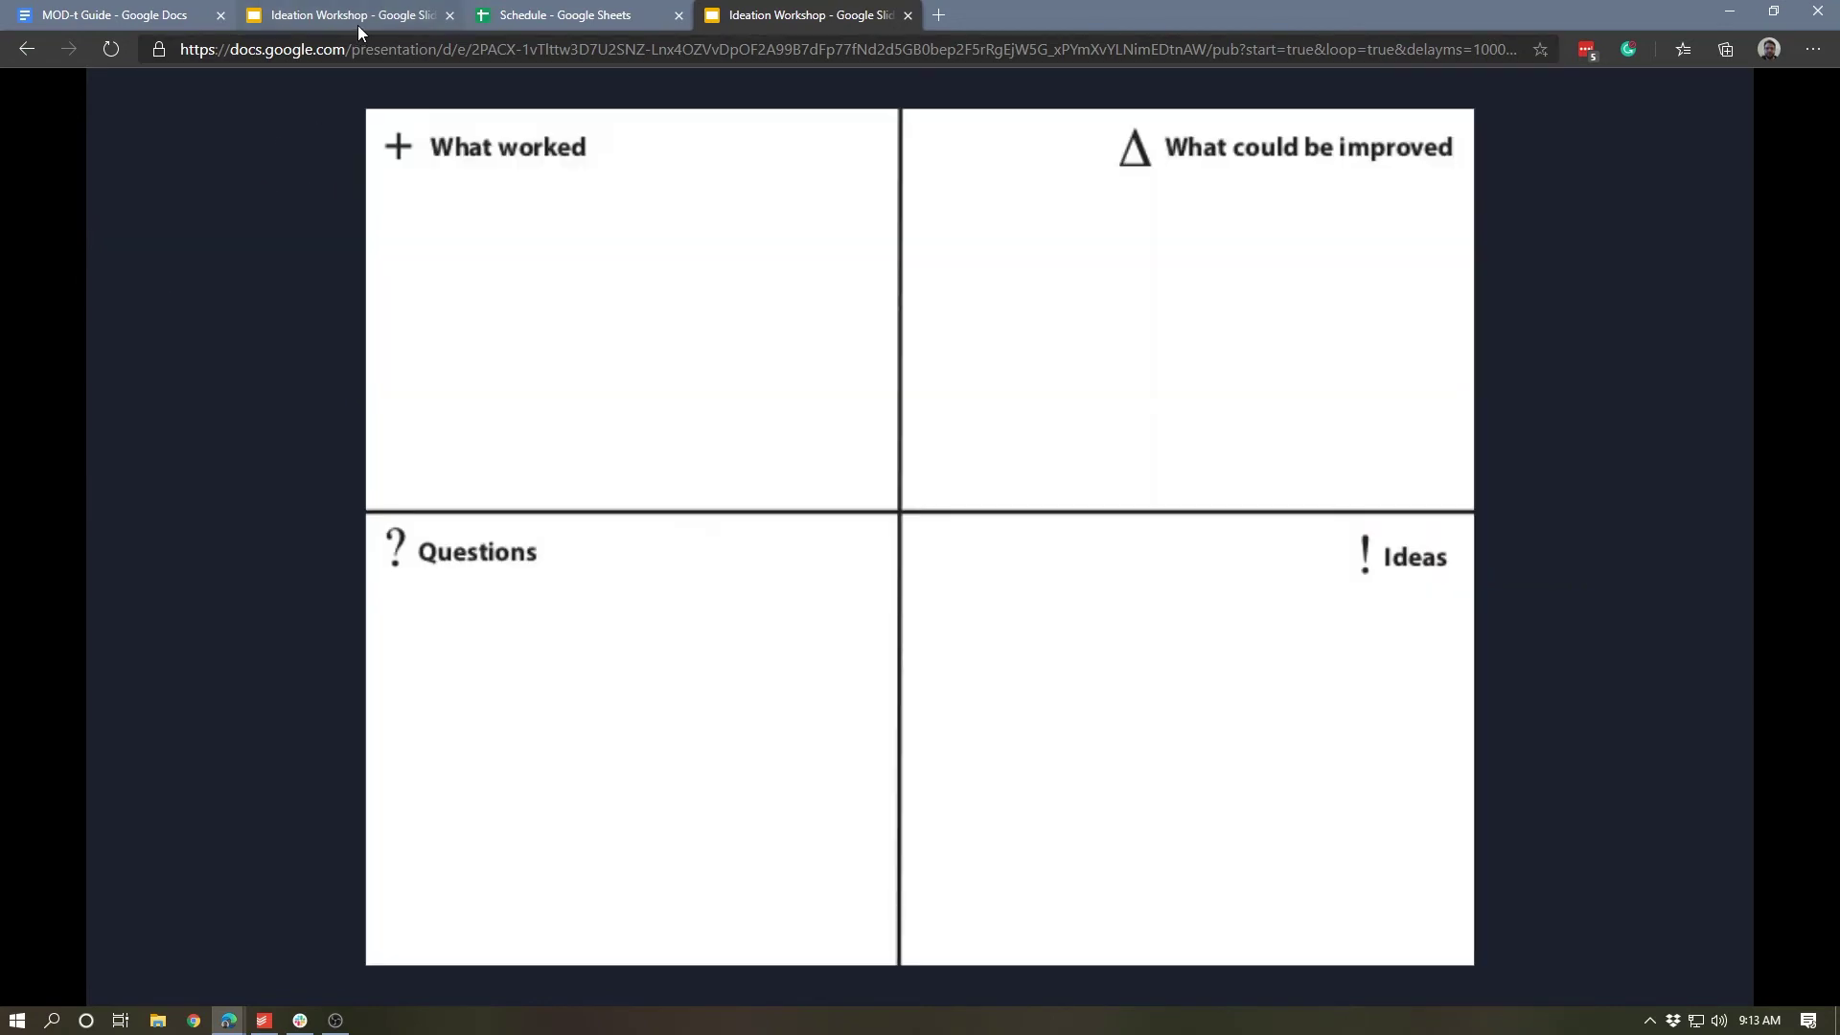
- Close the deck's publishing settings and switch to the Schedule spreadsheet
click(359, 21)
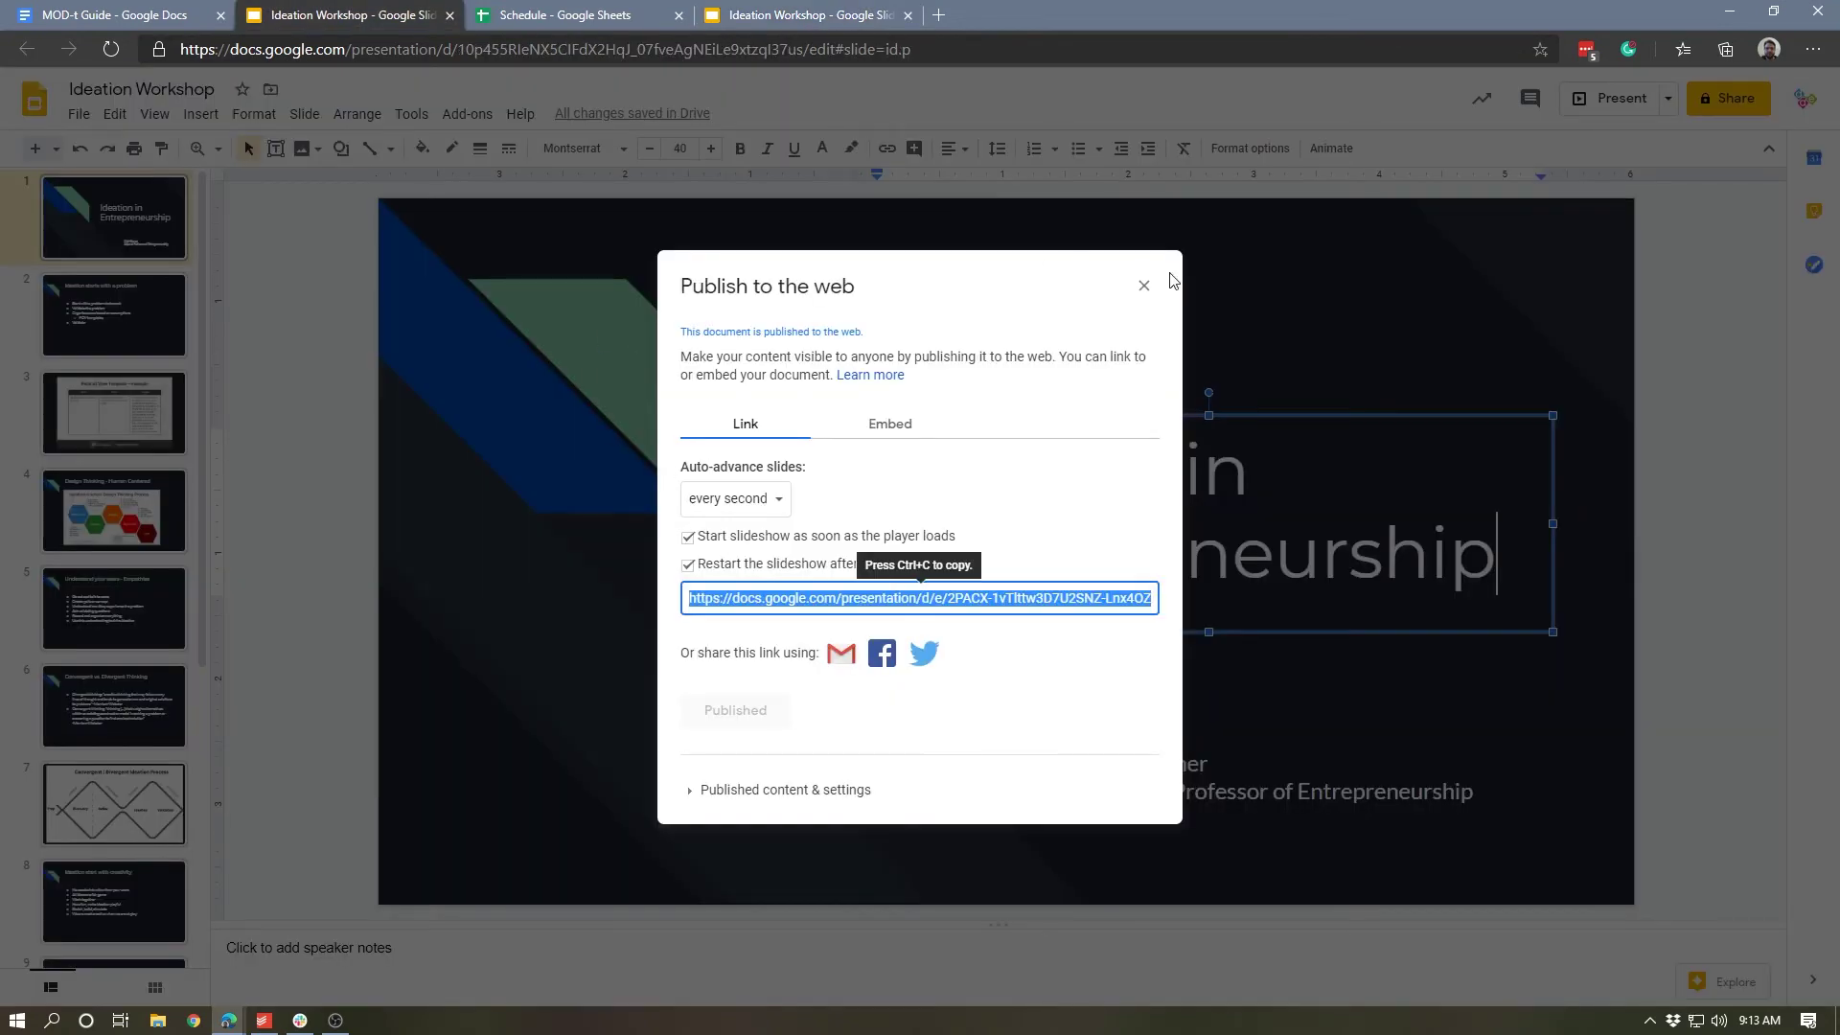
click(1144, 286)
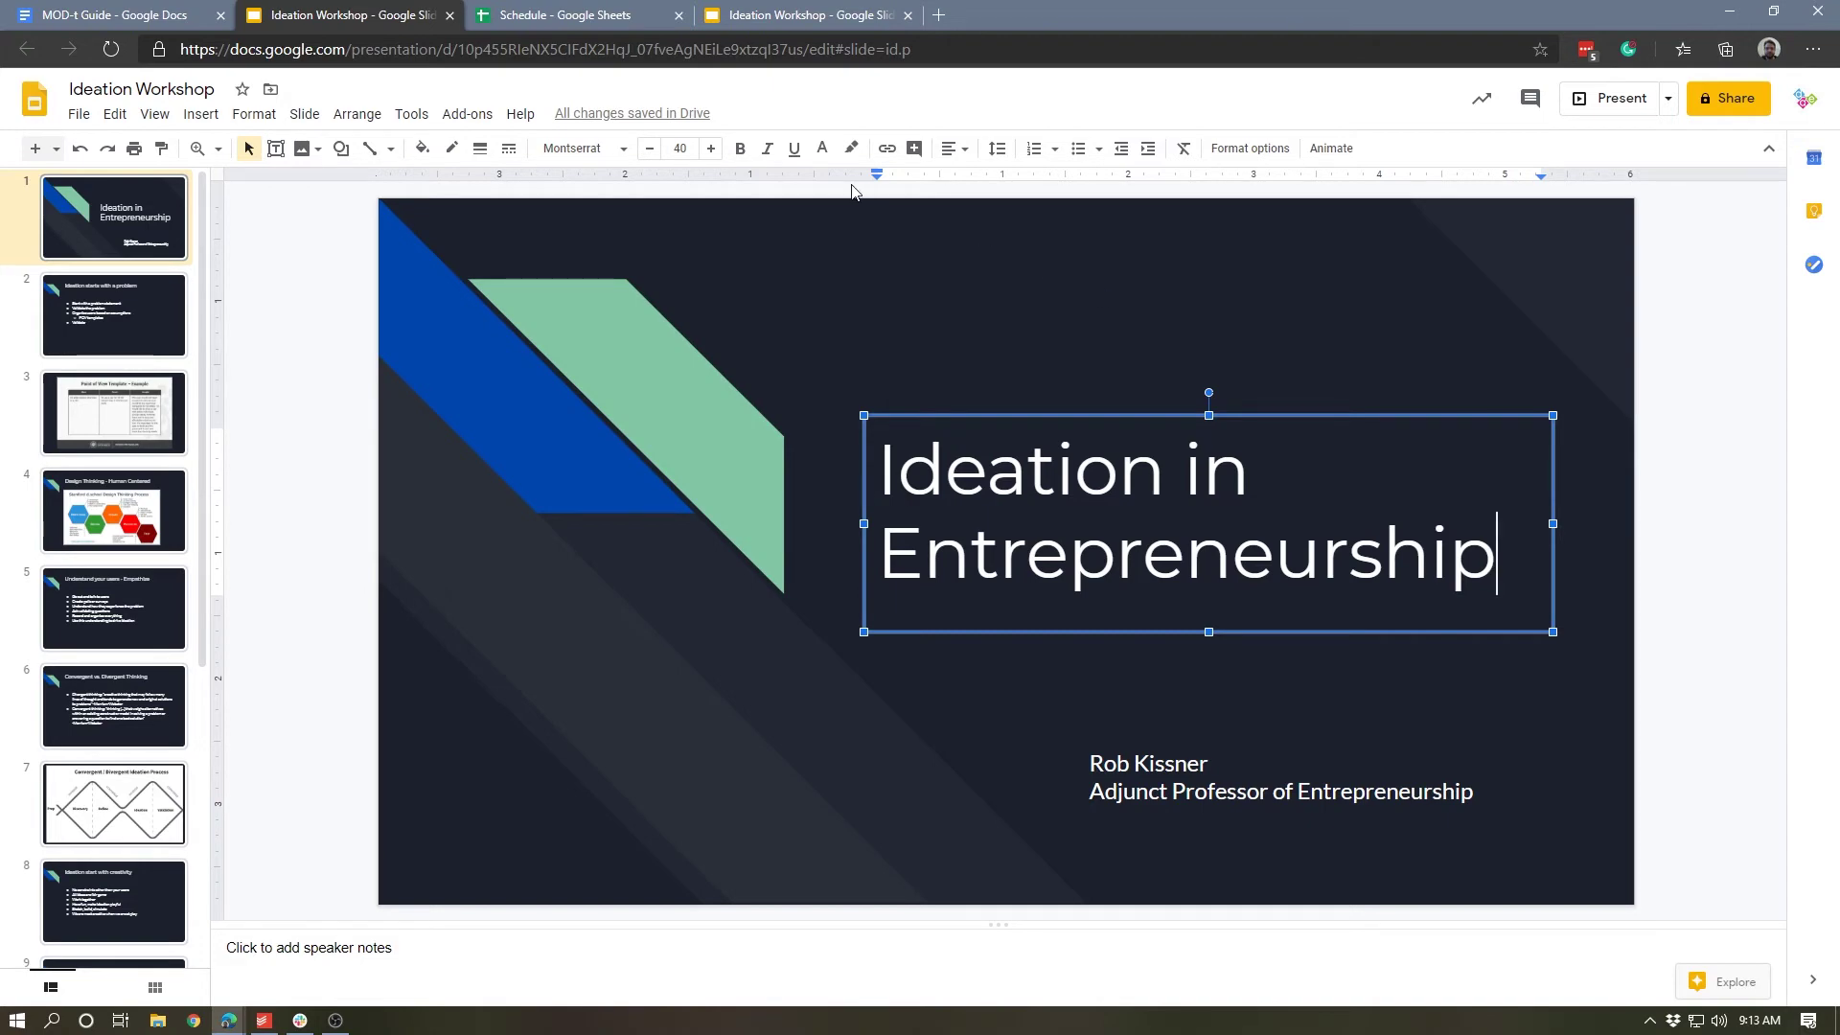
click(555, 19)
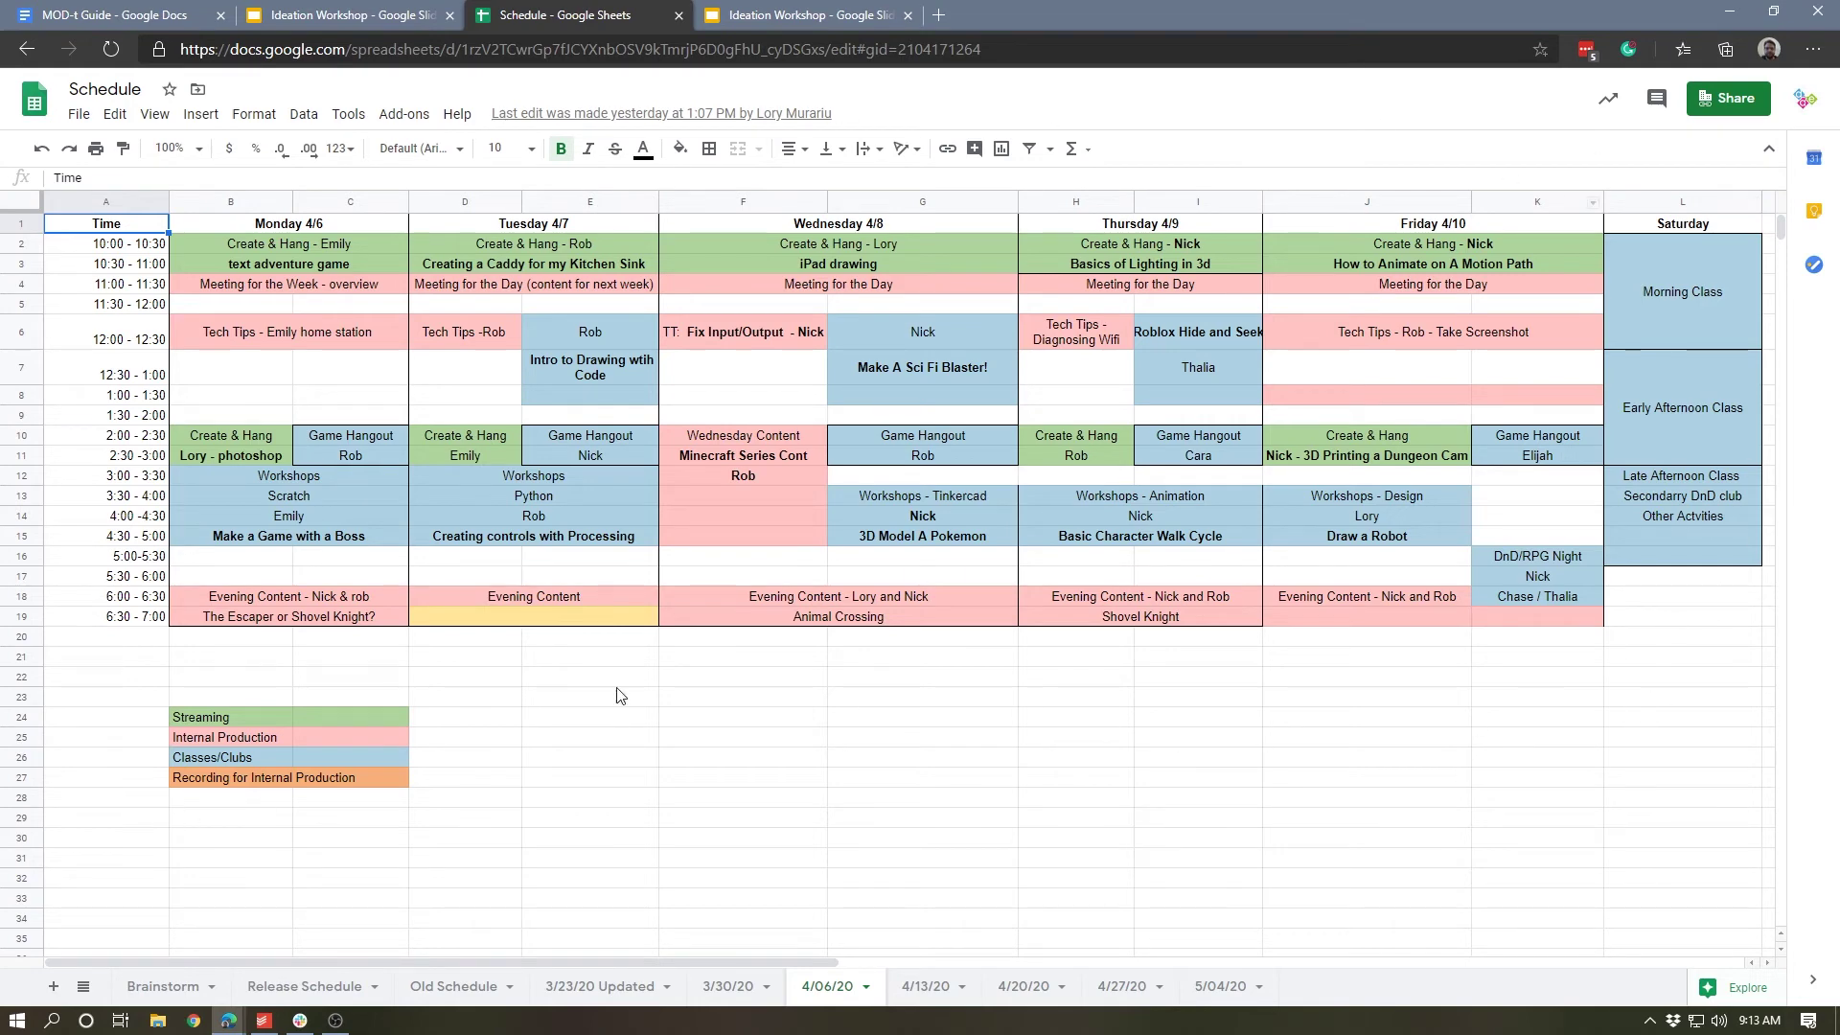
- Set Publish to the web to publish only the 4/06/20 sheet as a Web page
click(78, 115)
click(192, 583)
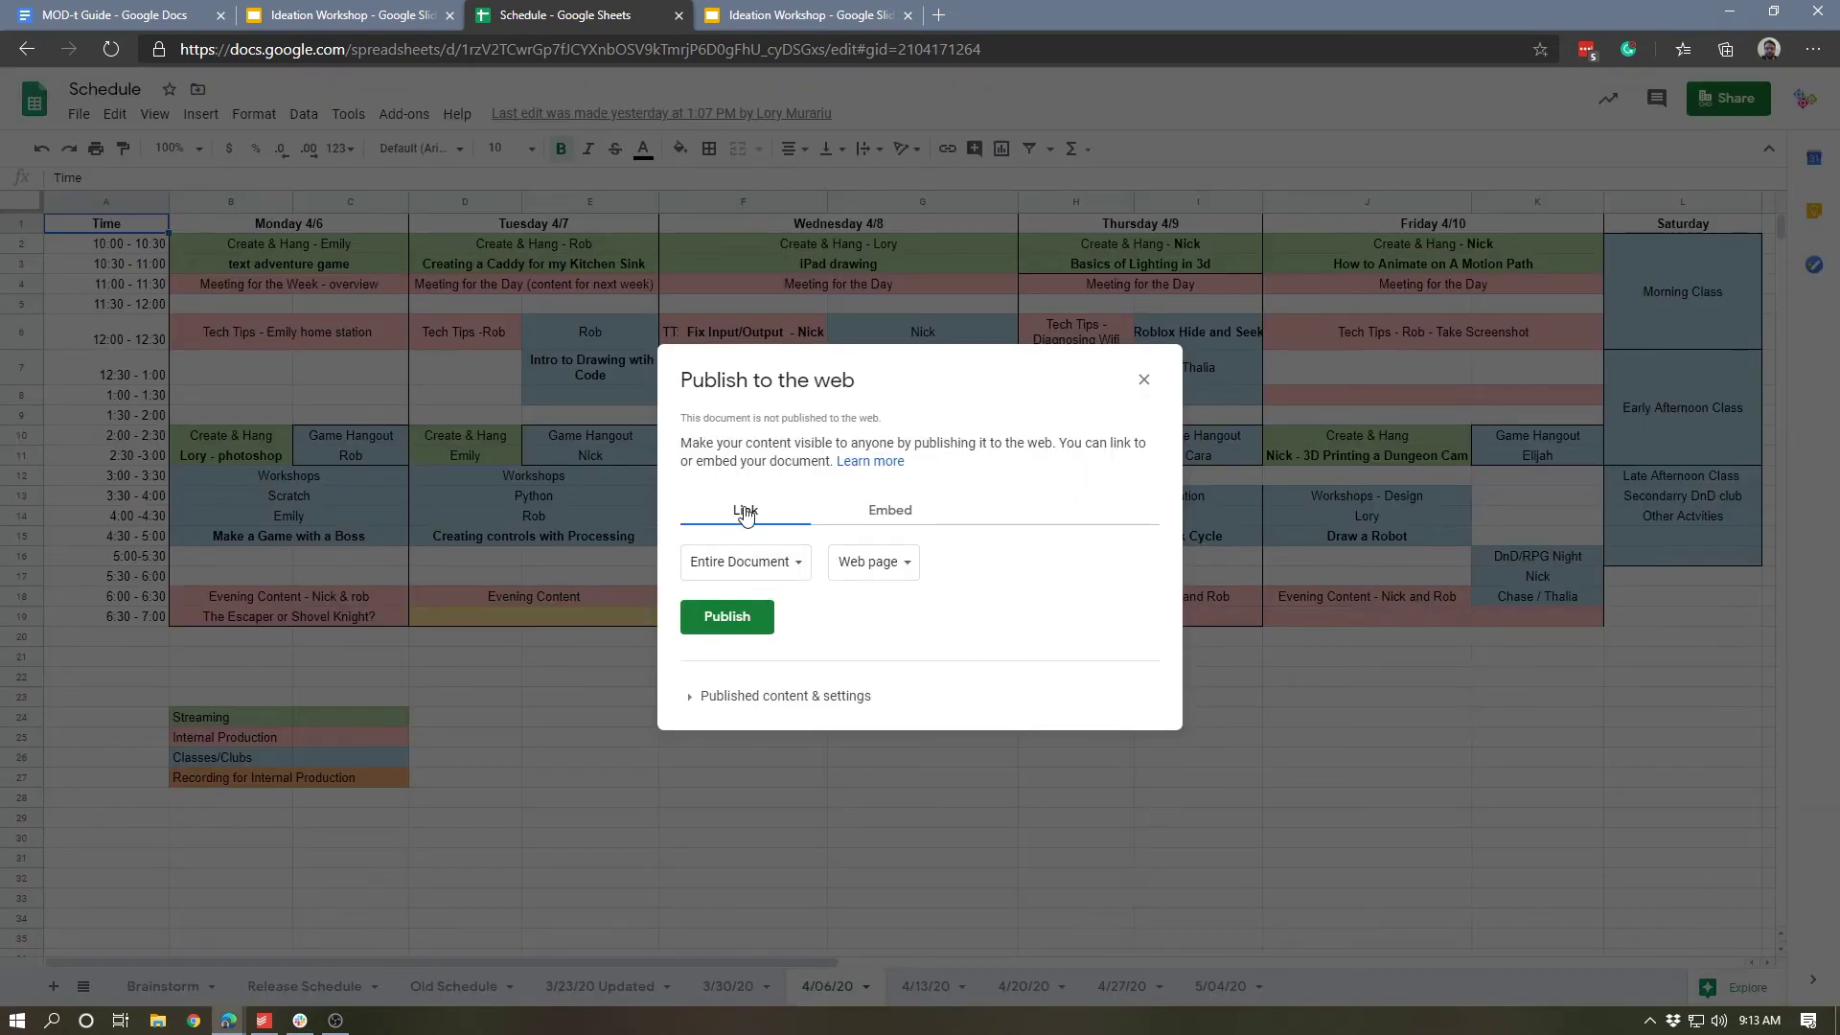
click(880, 517)
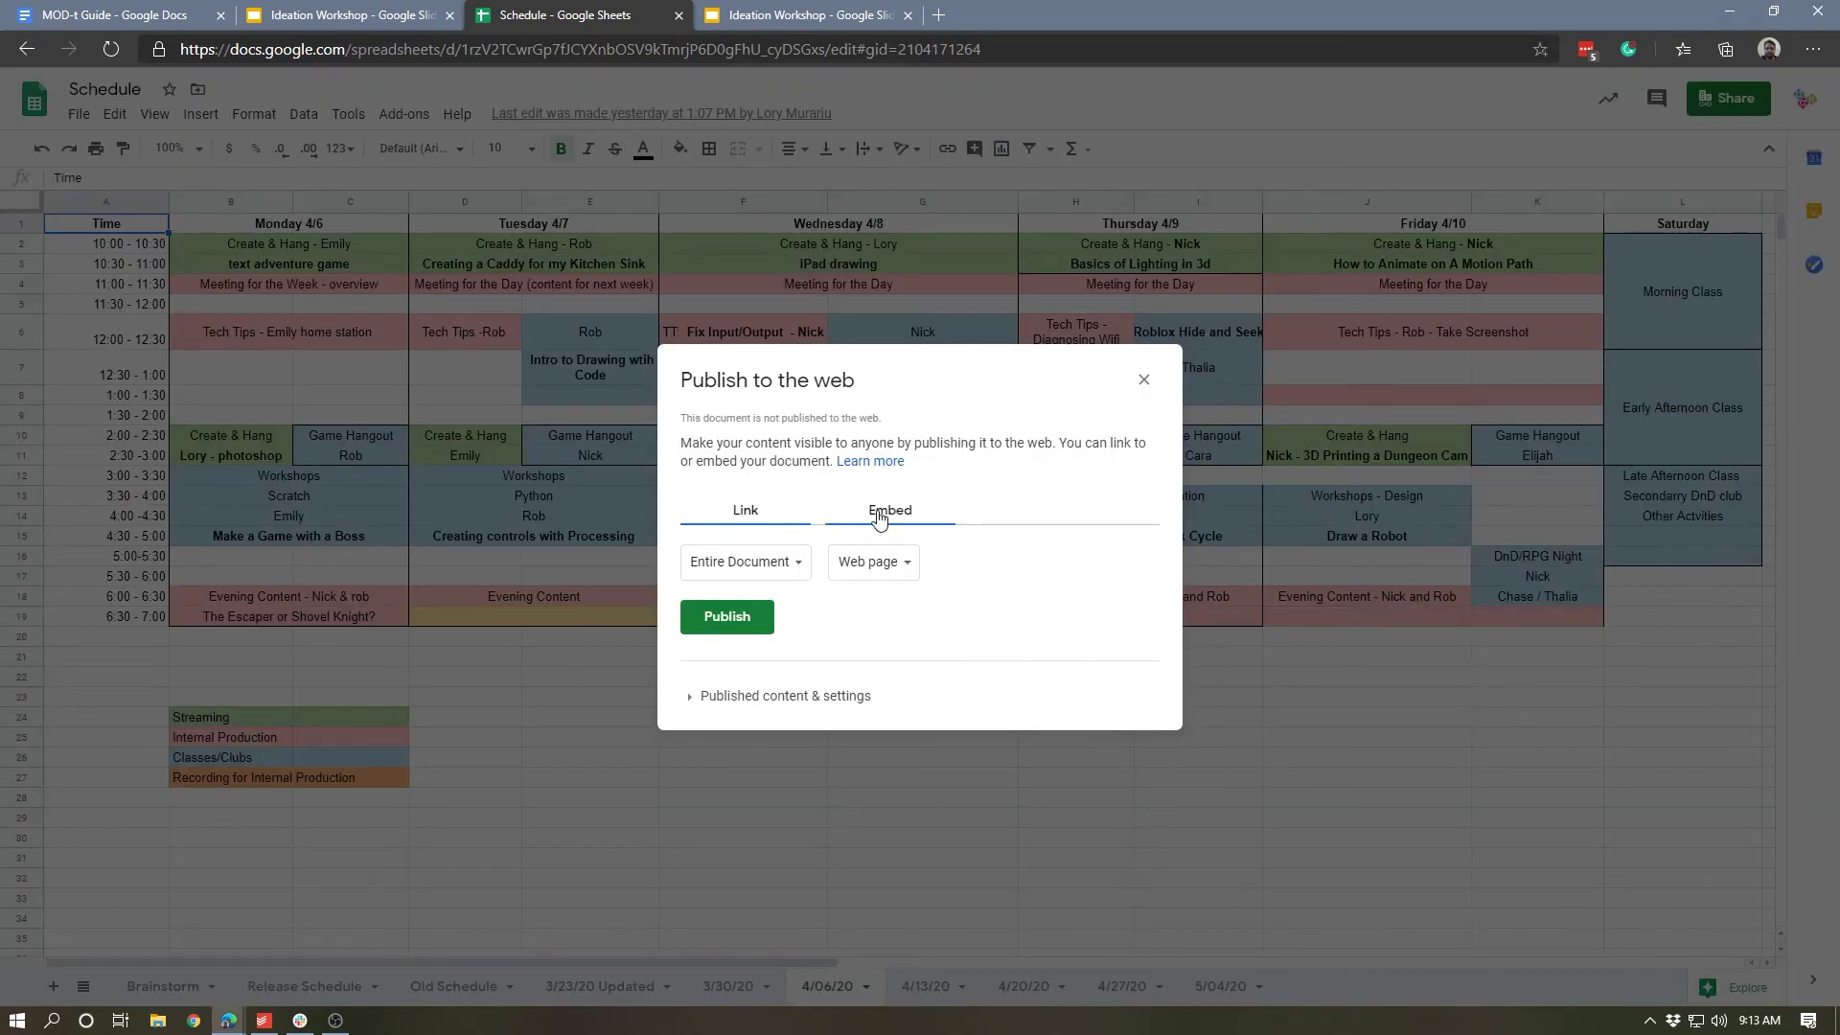
click(789, 570)
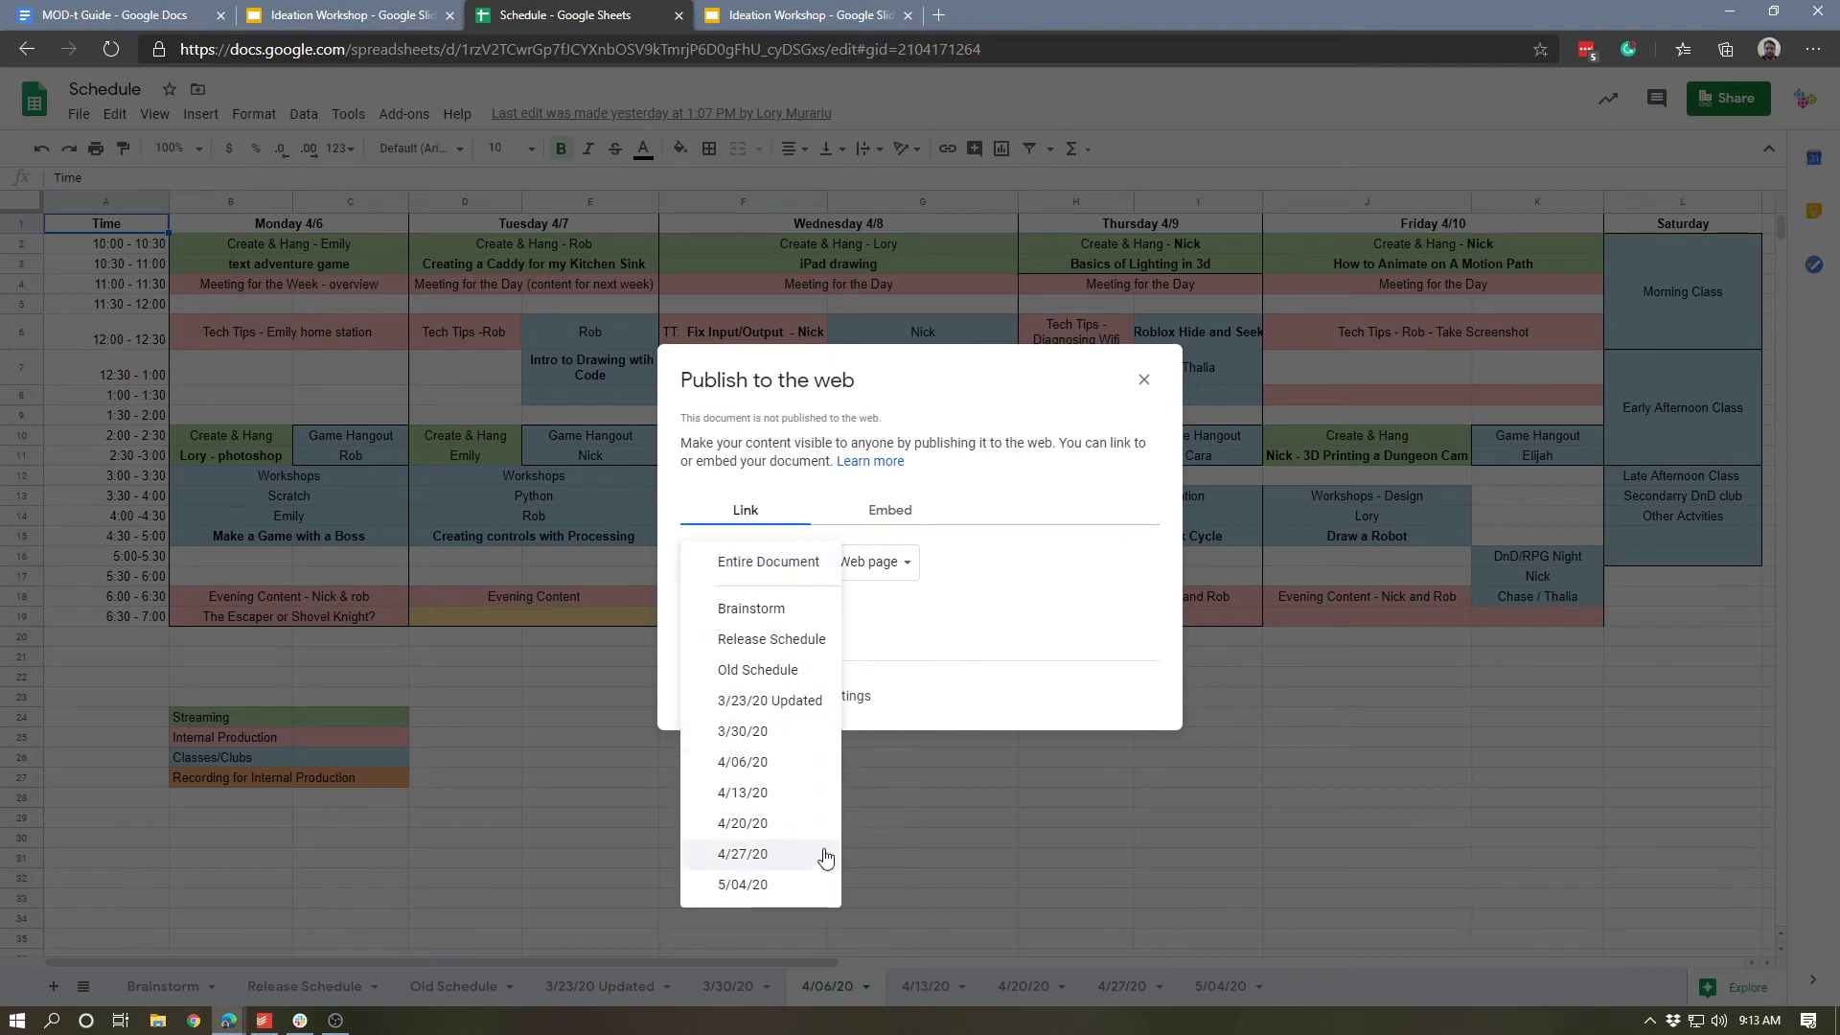
click(757, 762)
click(815, 562)
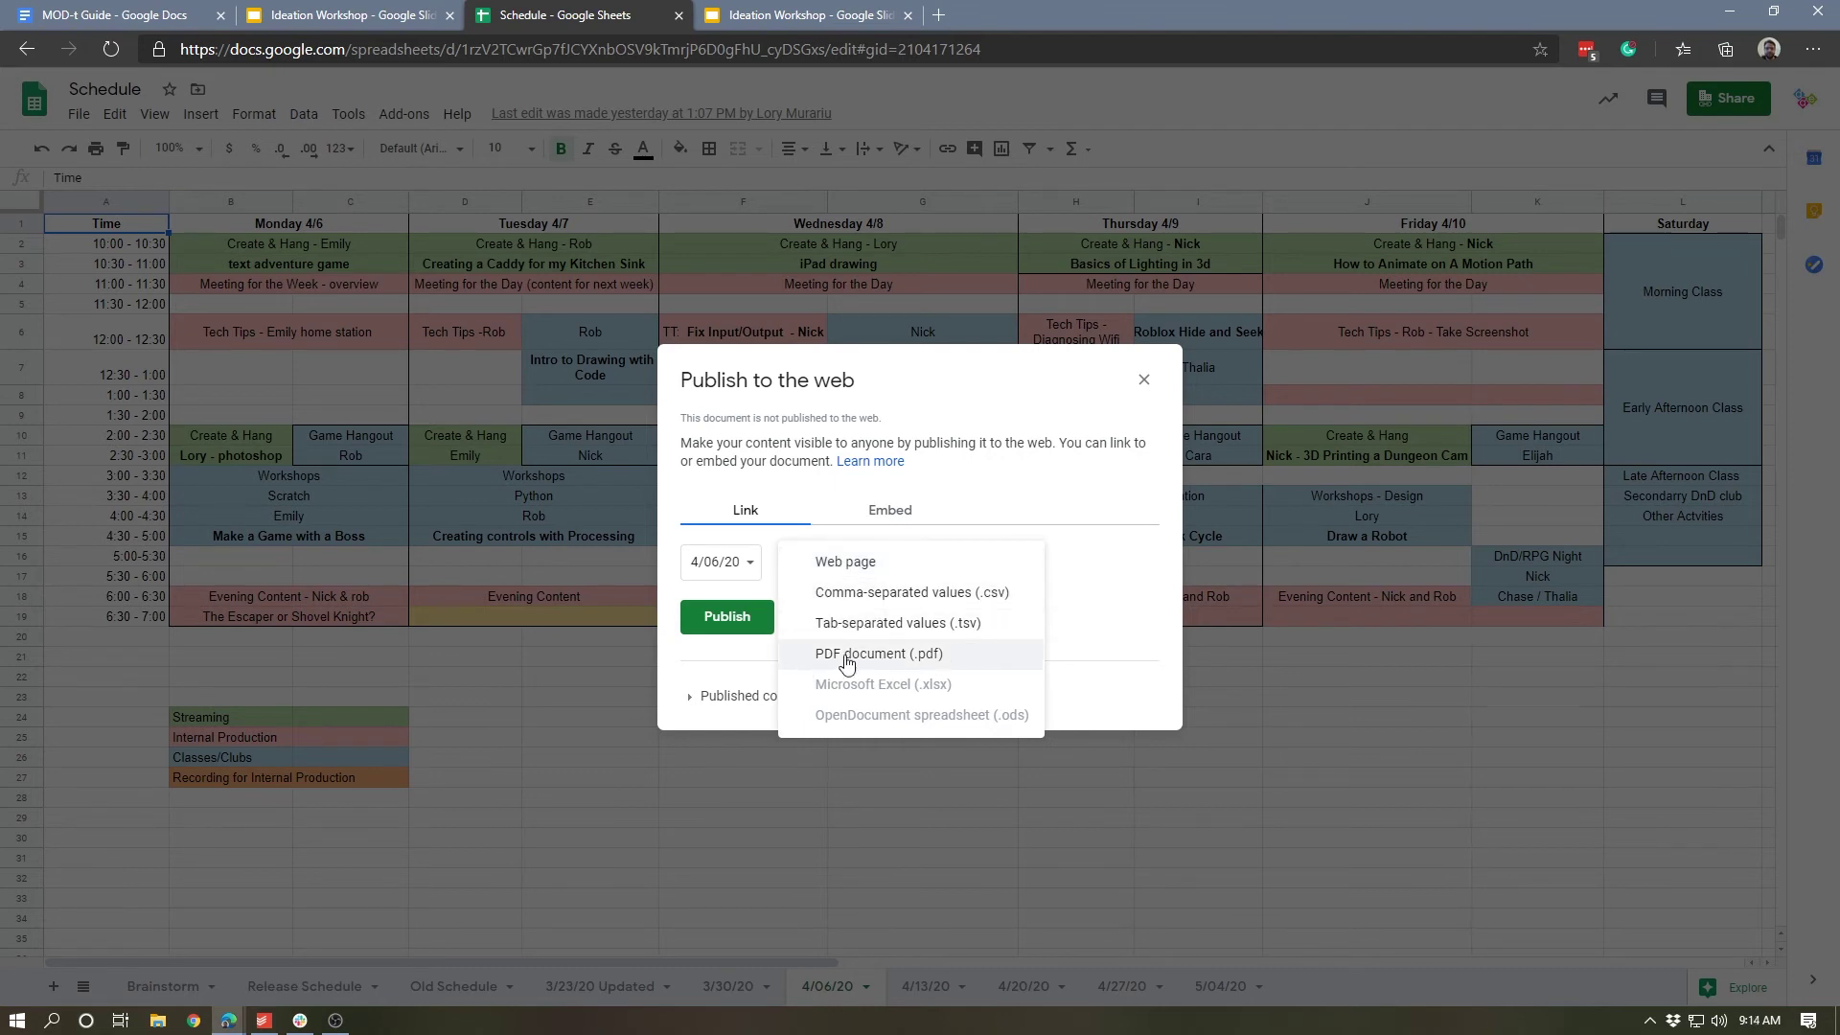
click(870, 565)
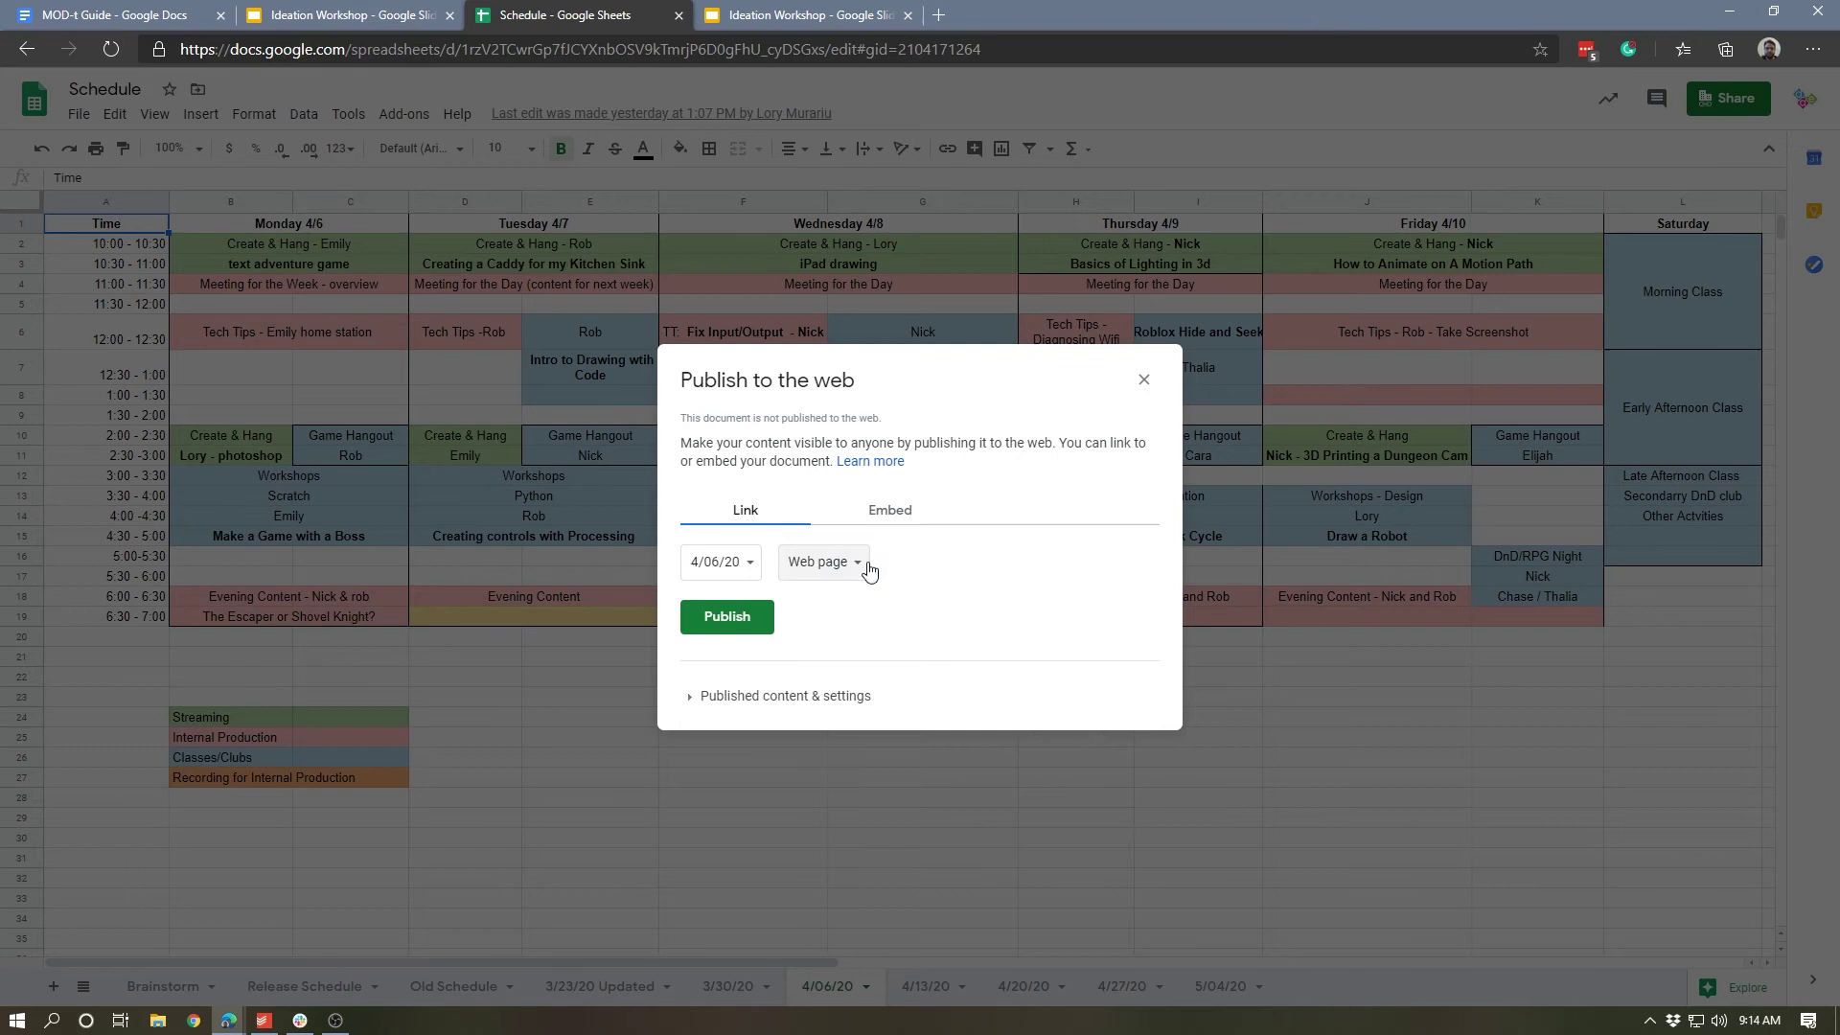
- Publish the 4/06/20 sheet, confirm, and select its public link to copy
click(750, 624)
click(1011, 154)
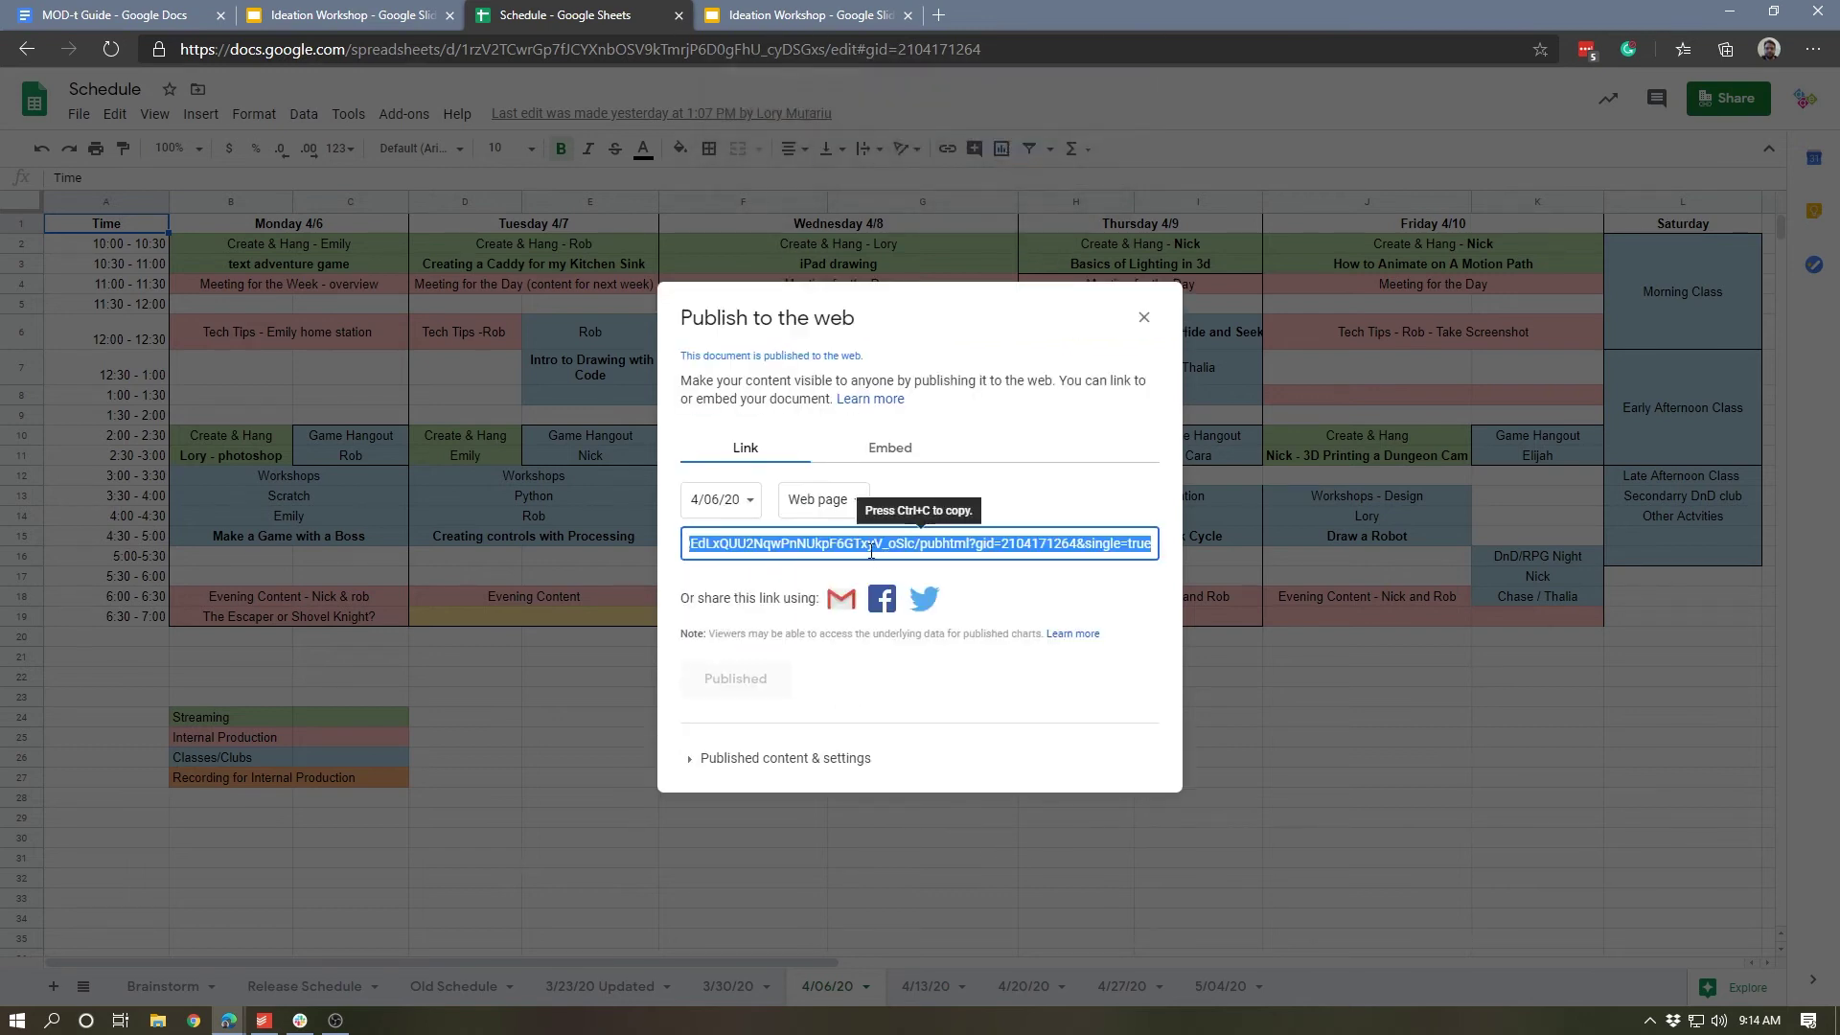
click(870, 547)
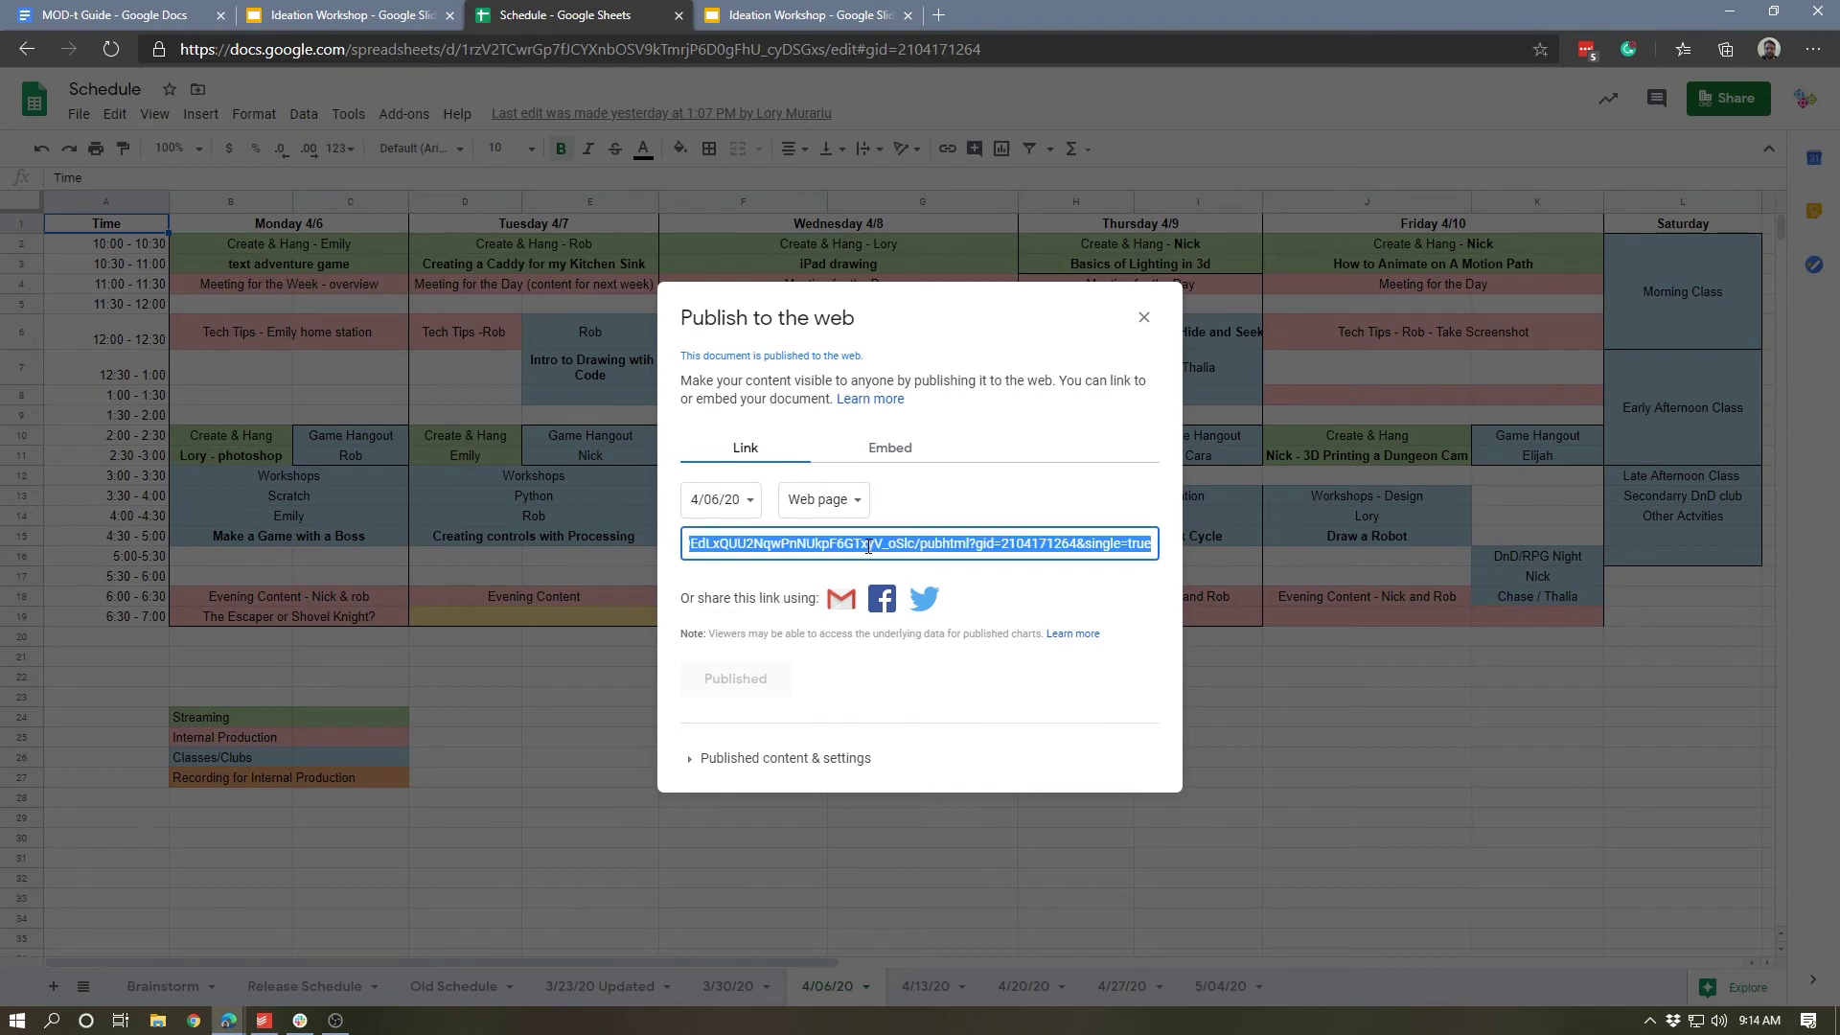
- Load the copied 4/06/20 sheet link in a new tab and test selecting the 1:30 - 2:00 label
click(938, 16)
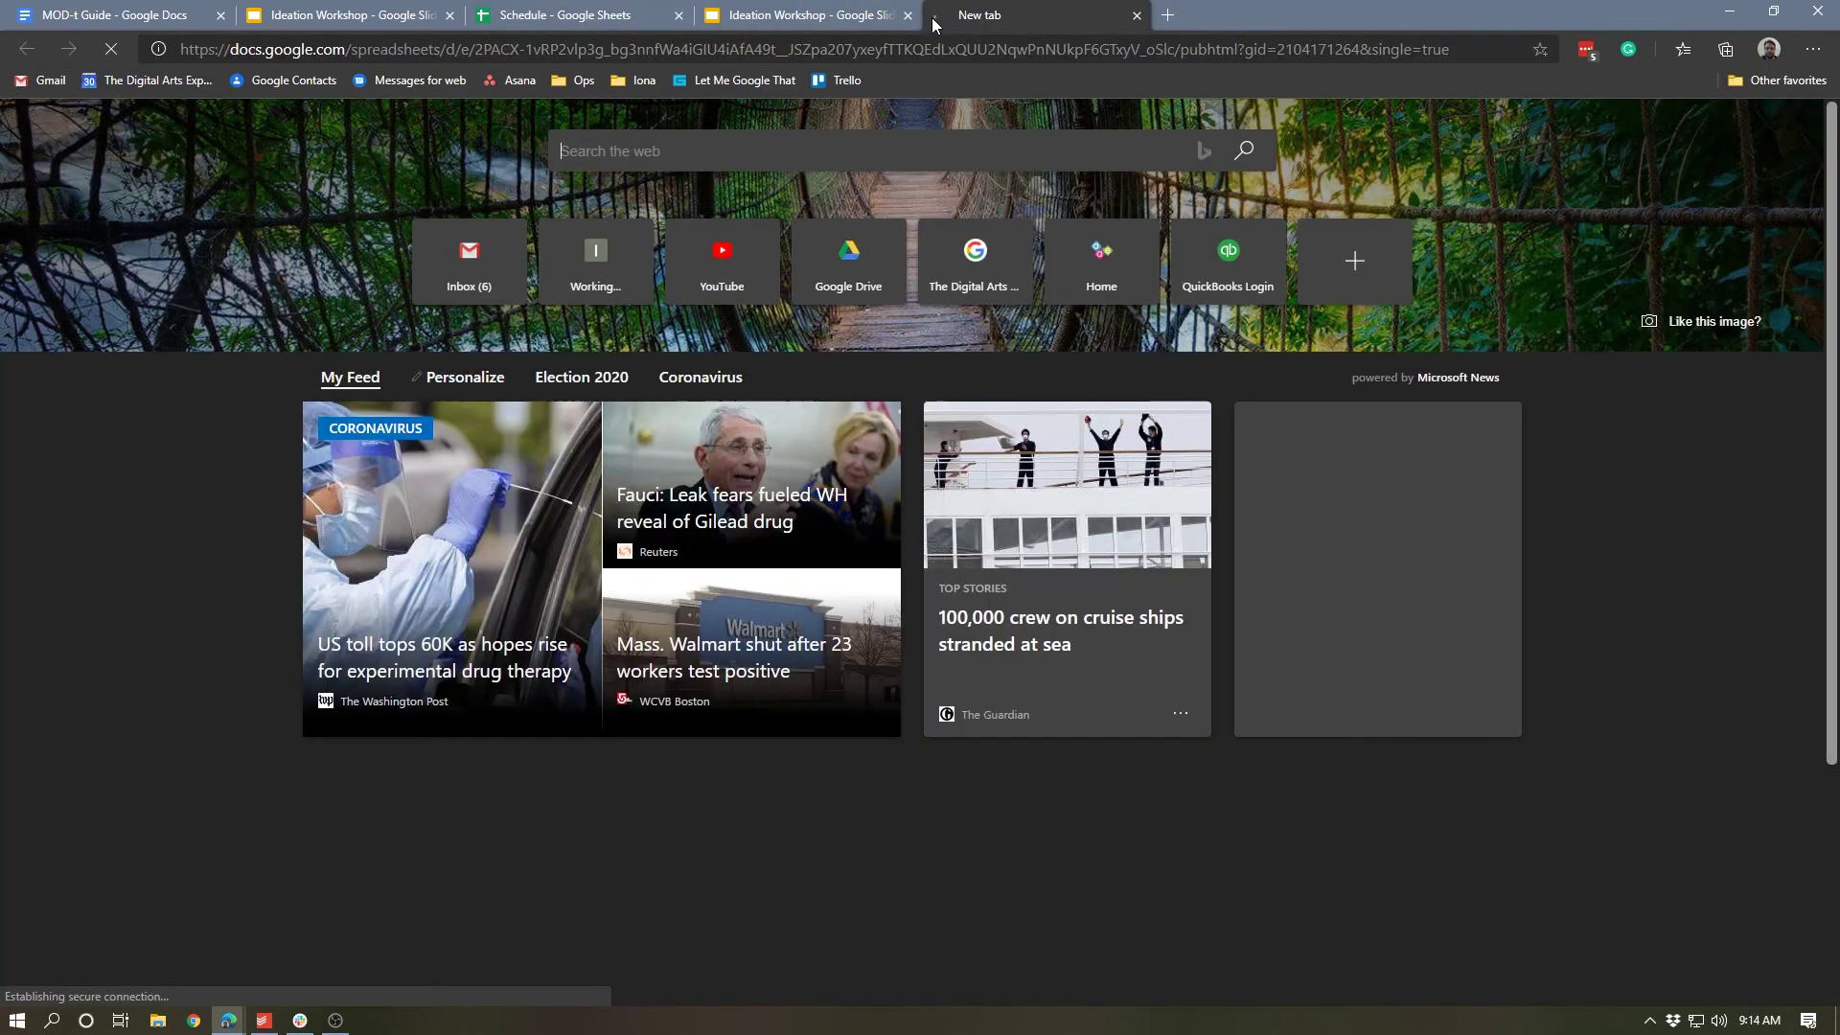
key(ctrl+v)
key(Return)
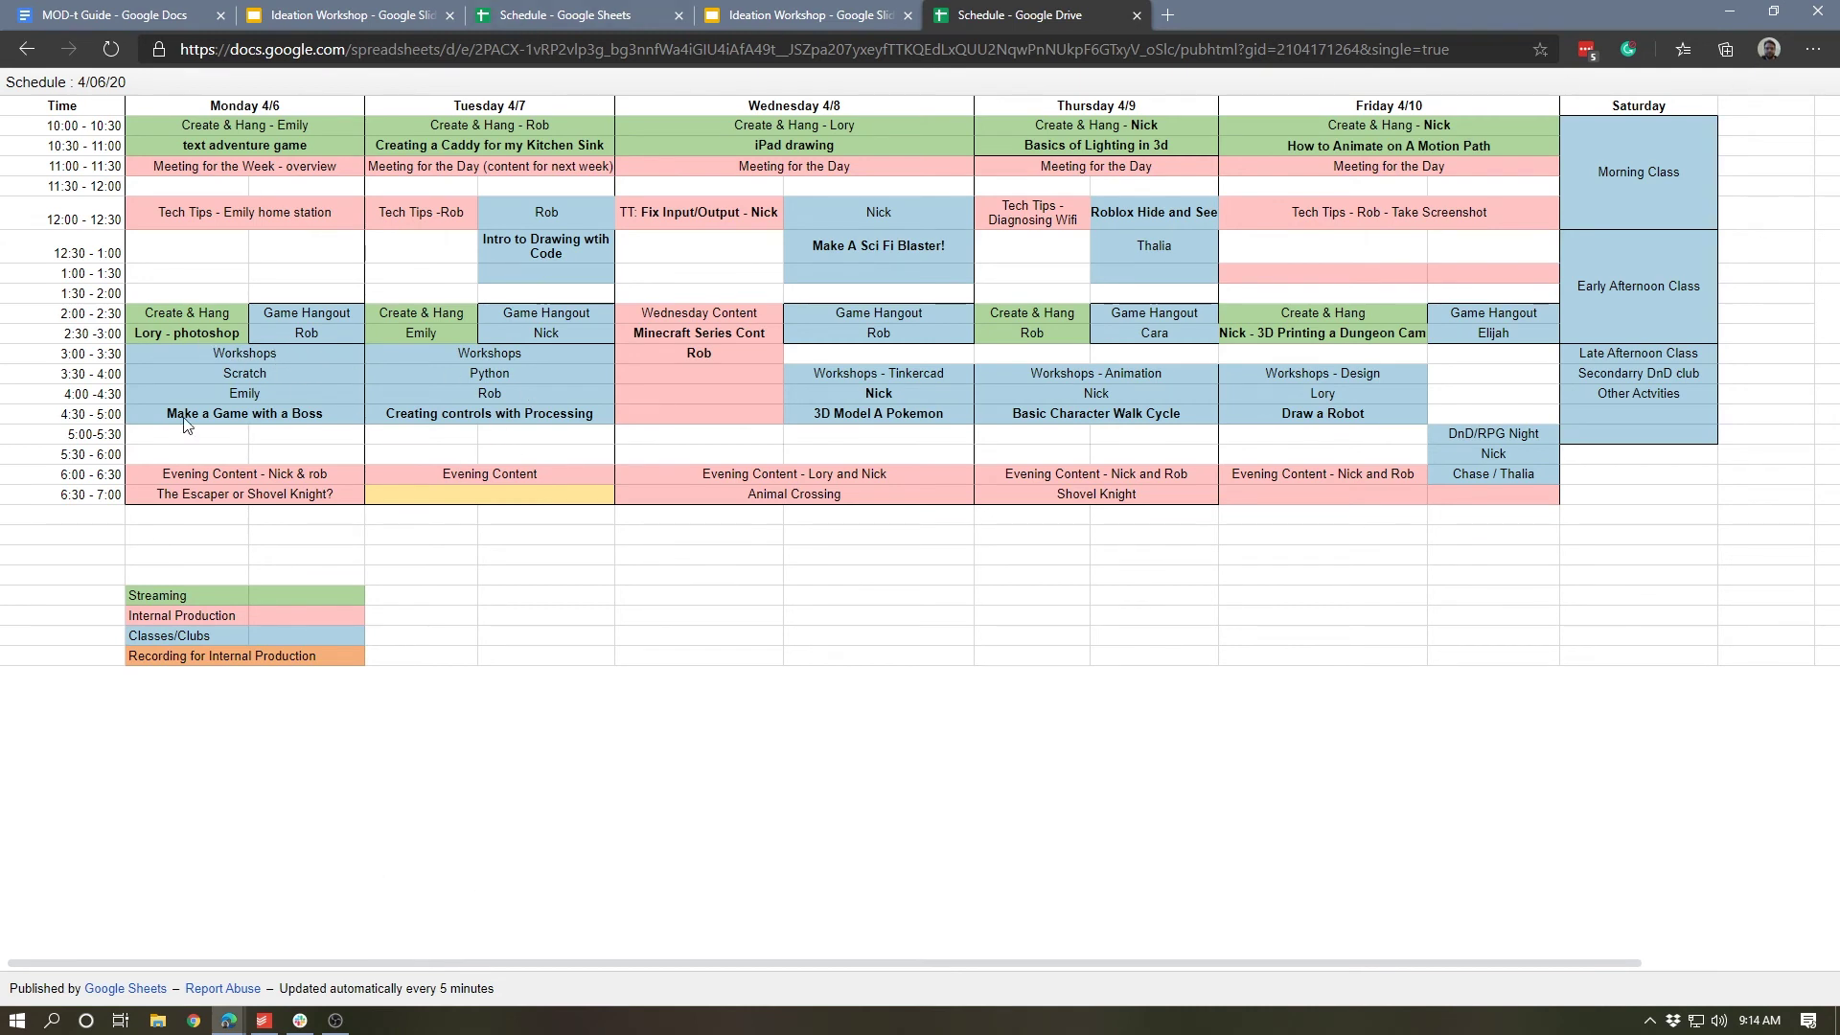
triple_click(91, 293)
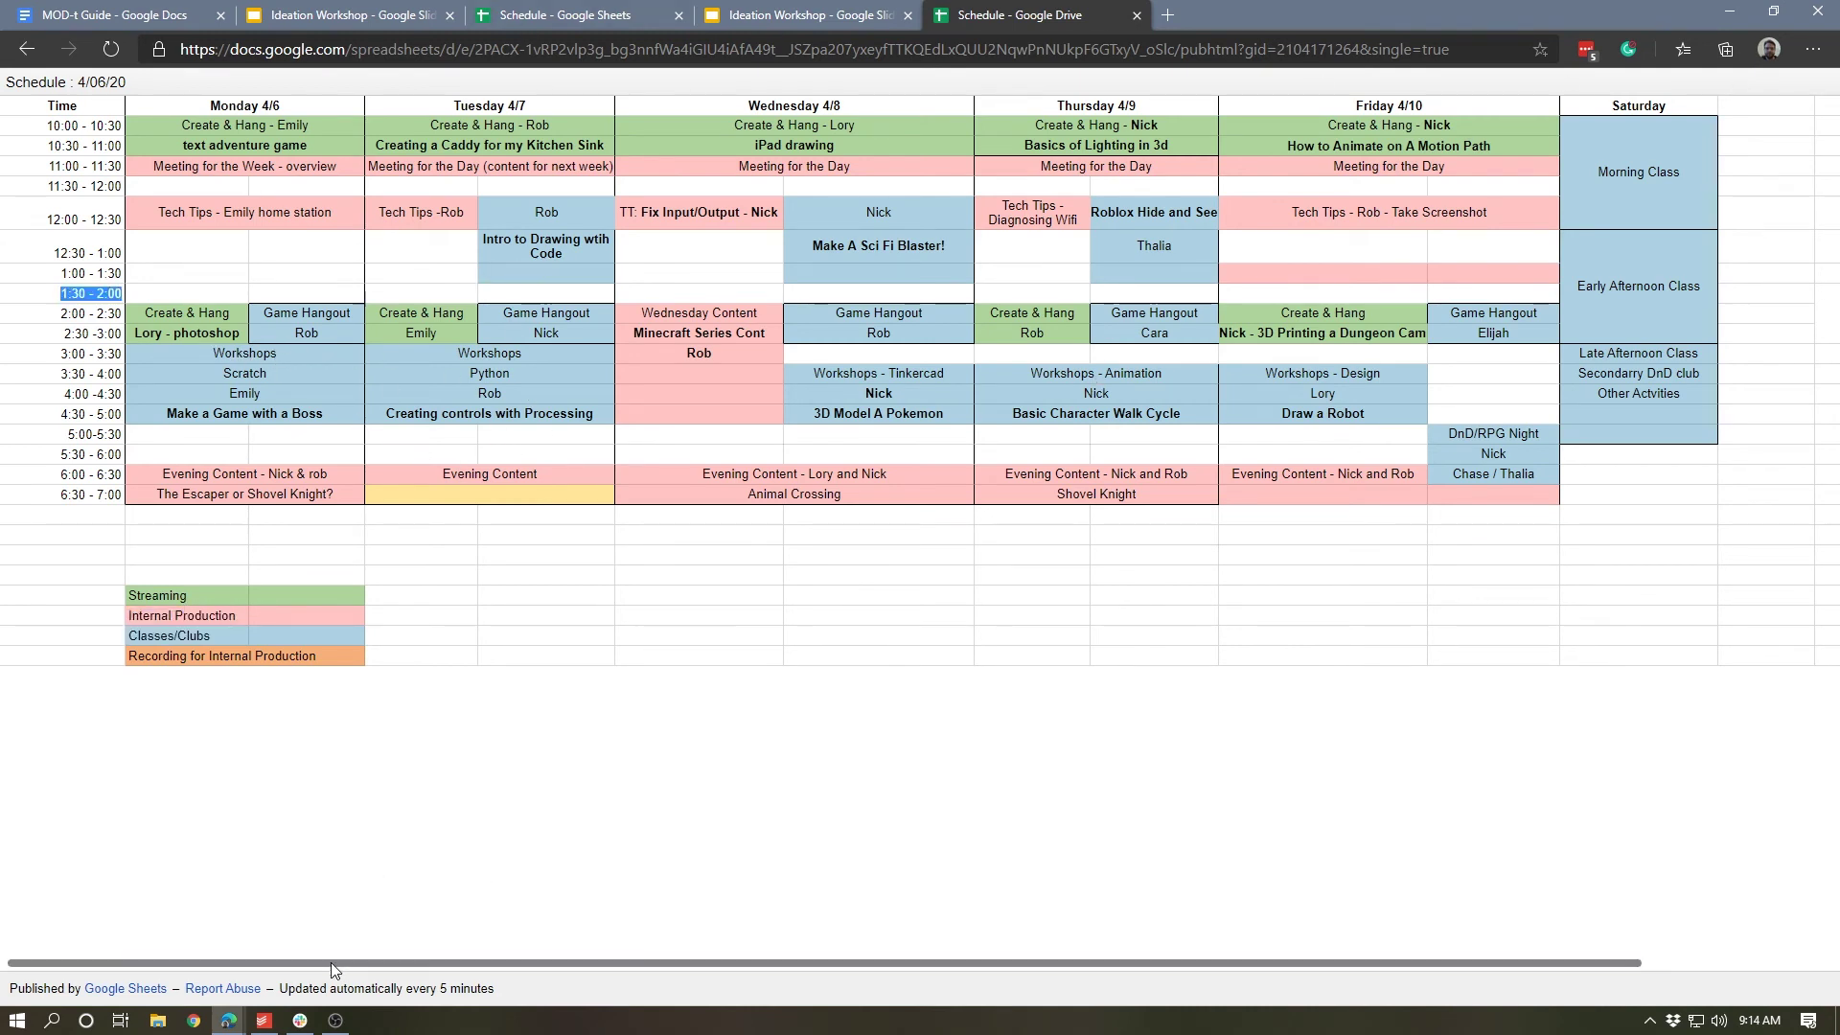
click(580, 807)
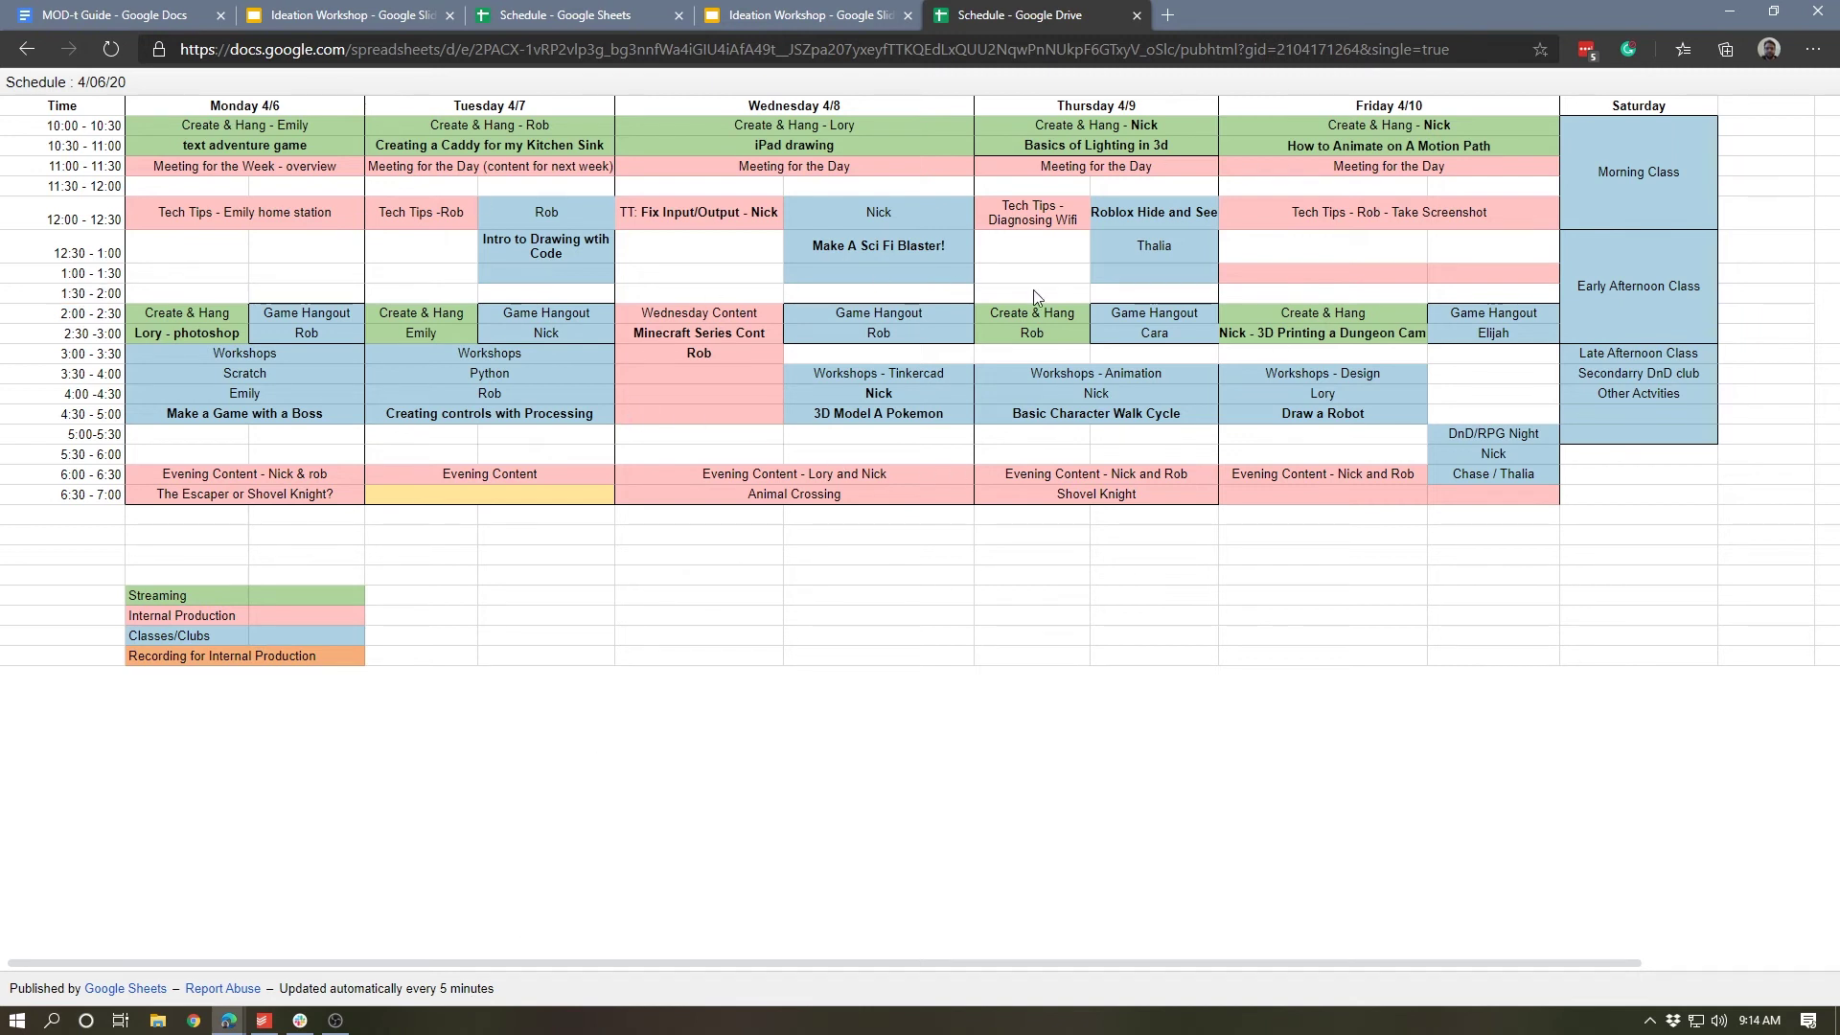
- Switch back to the MOD-t Guide and close its Publish to the web dialog
click(134, 21)
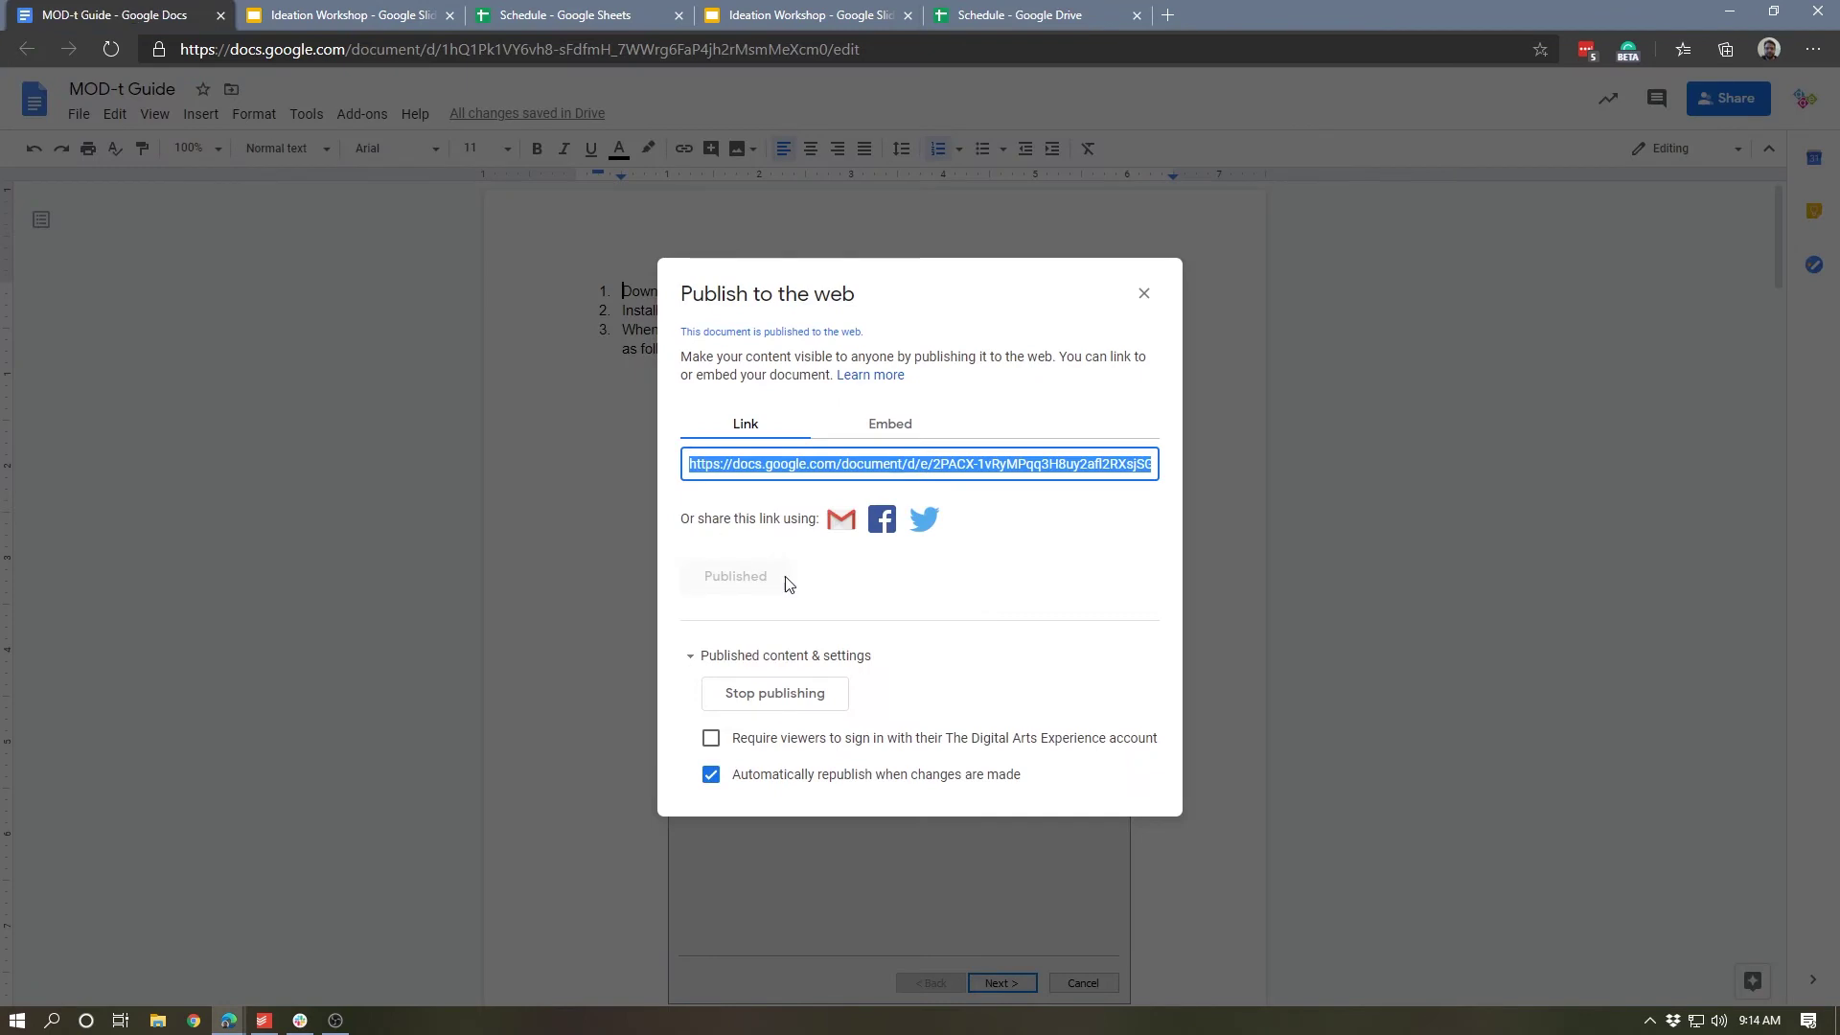
click(1144, 294)
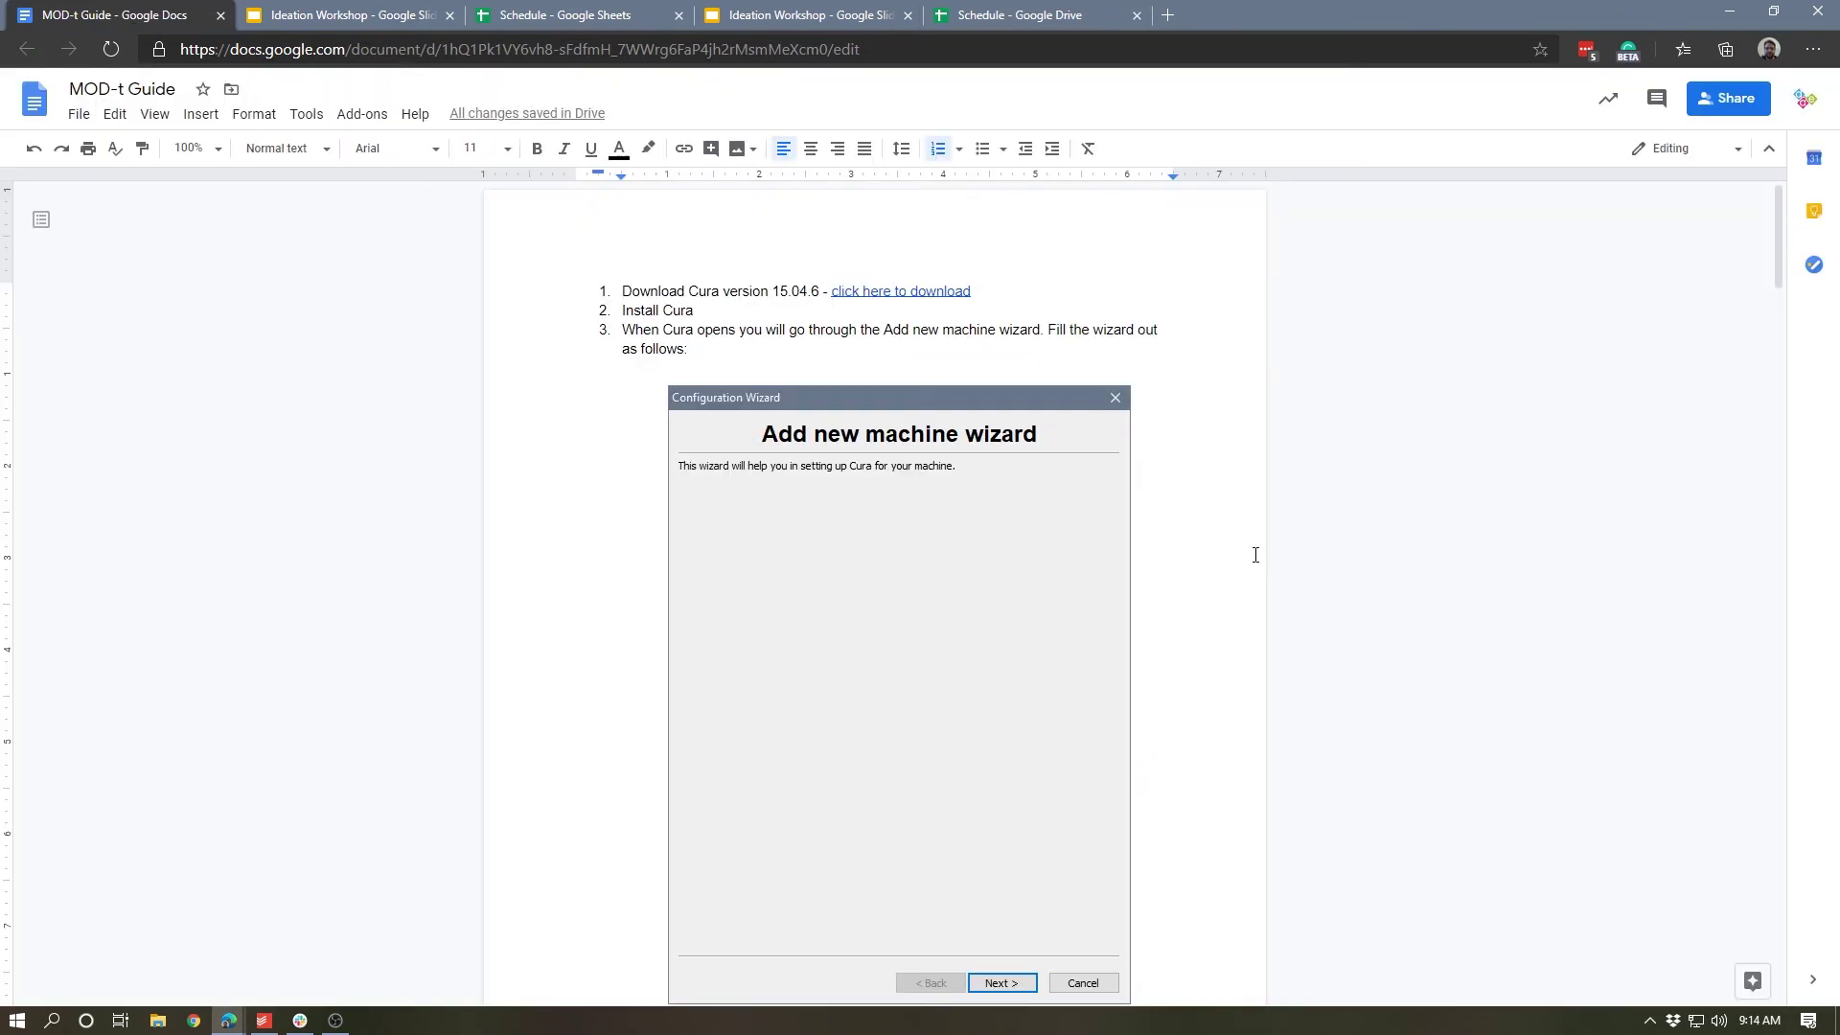